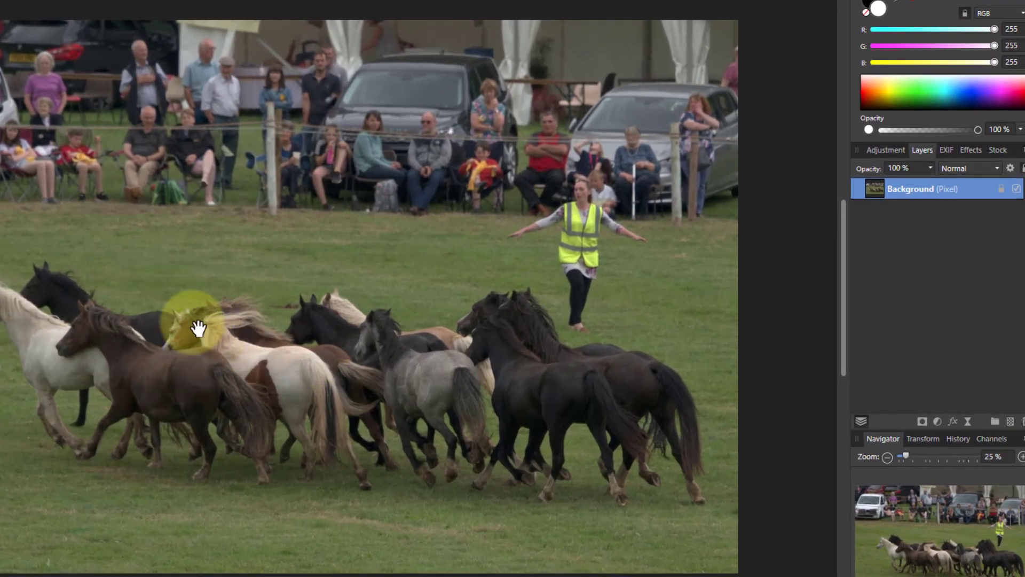
- Examine the photo's EXIF summary and inspect the noise and detail on the brown-and-white horse's head close up
click(947, 149)
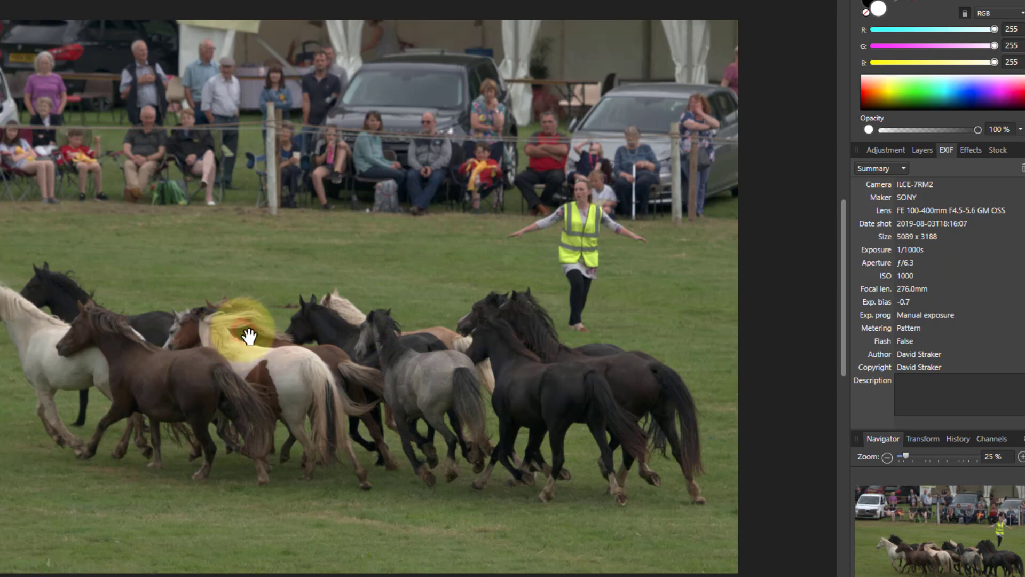
scroll(261, 334, up, 3)
scroll(206, 314, up, 2)
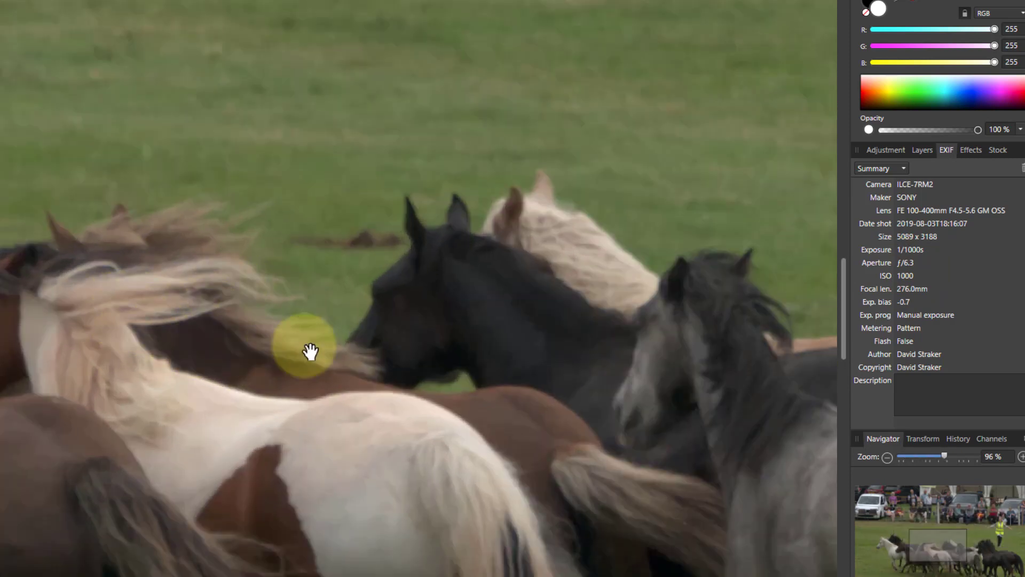
scroll(1, 393, up, 2)
key(Tab)
scroll(64, 374, up, 4)
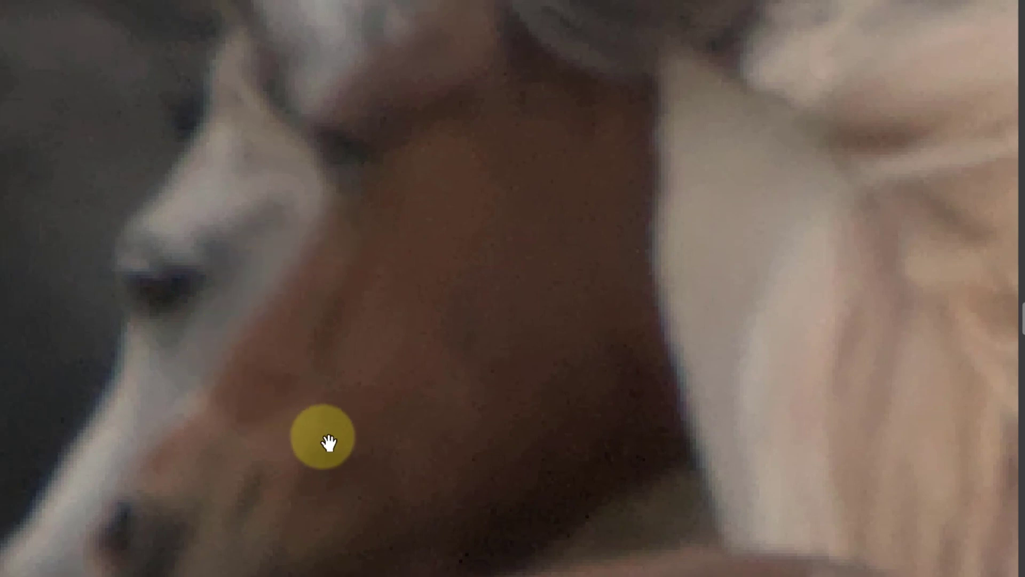
key(Tab)
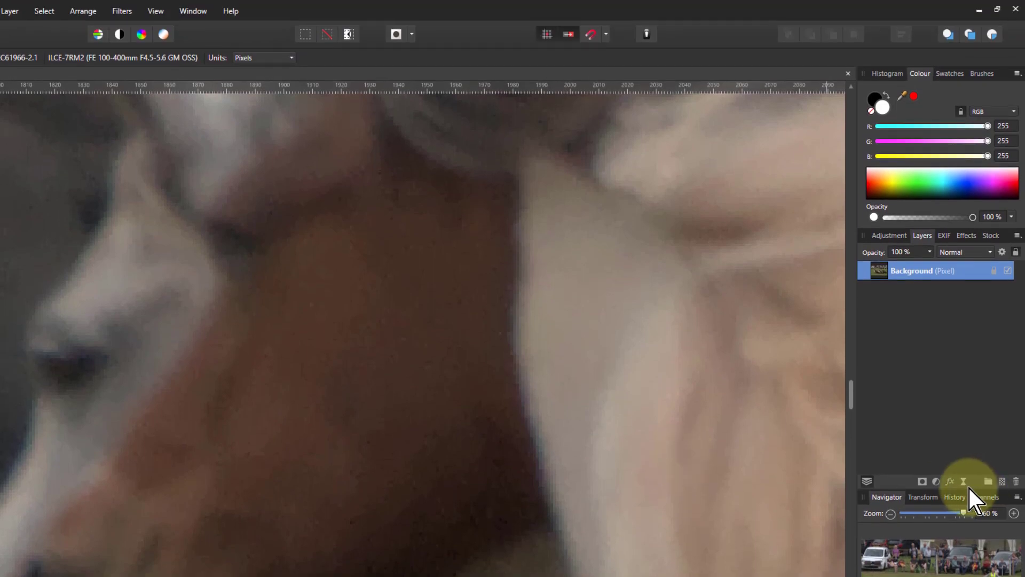
- Add a live Gaussian Blur filter with a 0.3 px radius to the Background layer
click(963, 483)
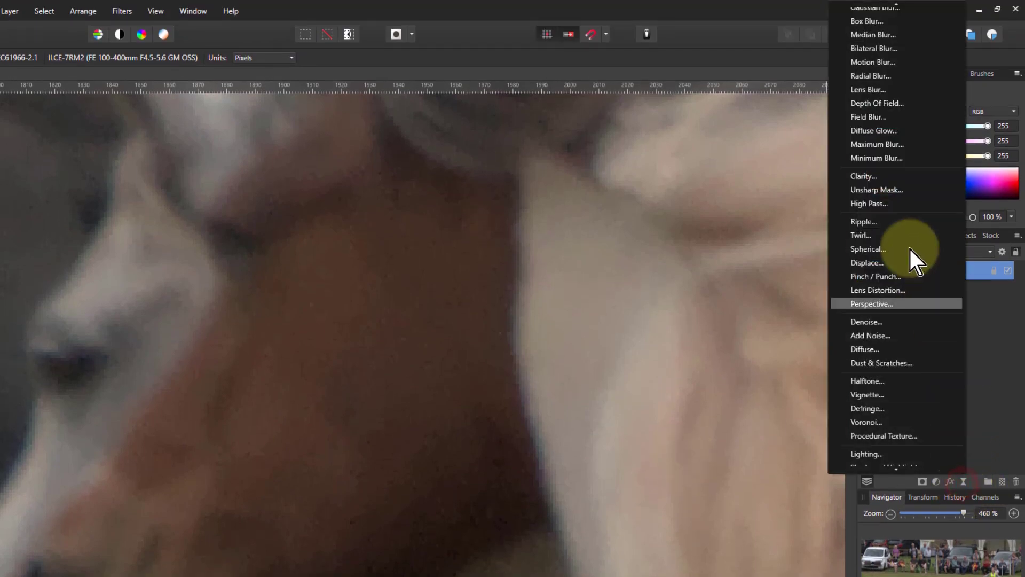
click(875, 9)
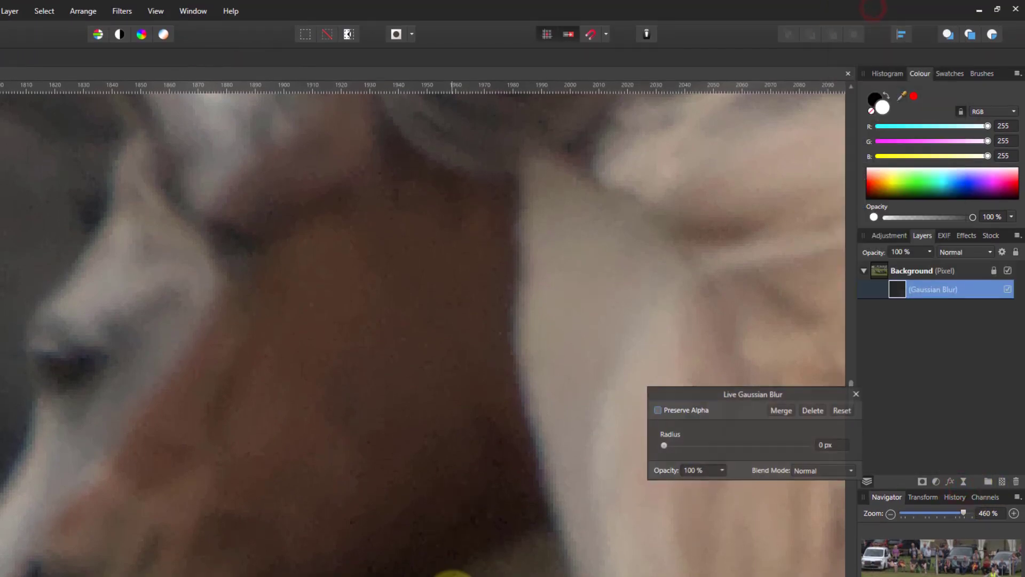
drag(664, 447, 667, 448)
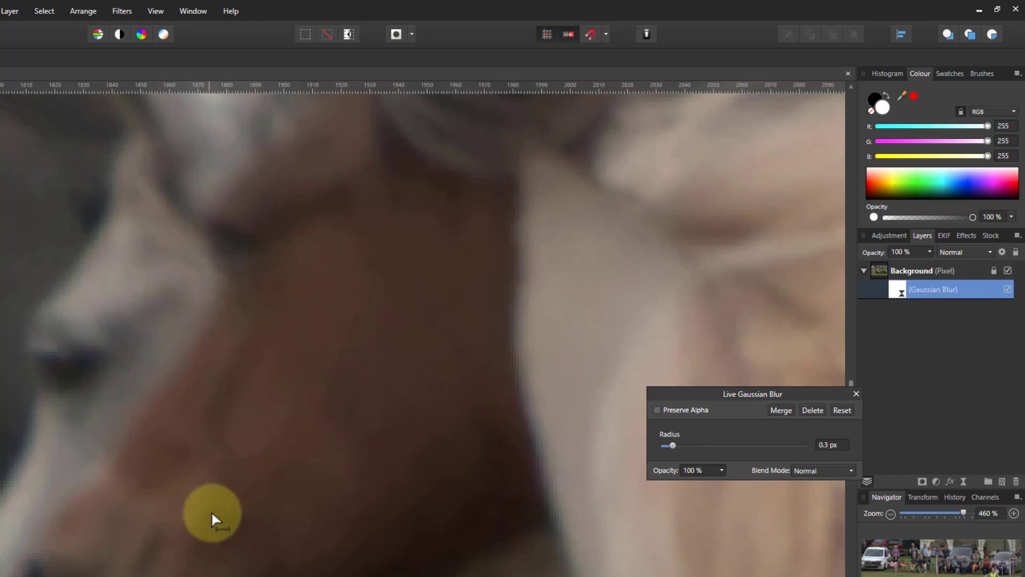
click(857, 394)
- Add a monochrome live High Pass filter to the Background layer with Linear Light blending and a 1.5 px radius
click(882, 278)
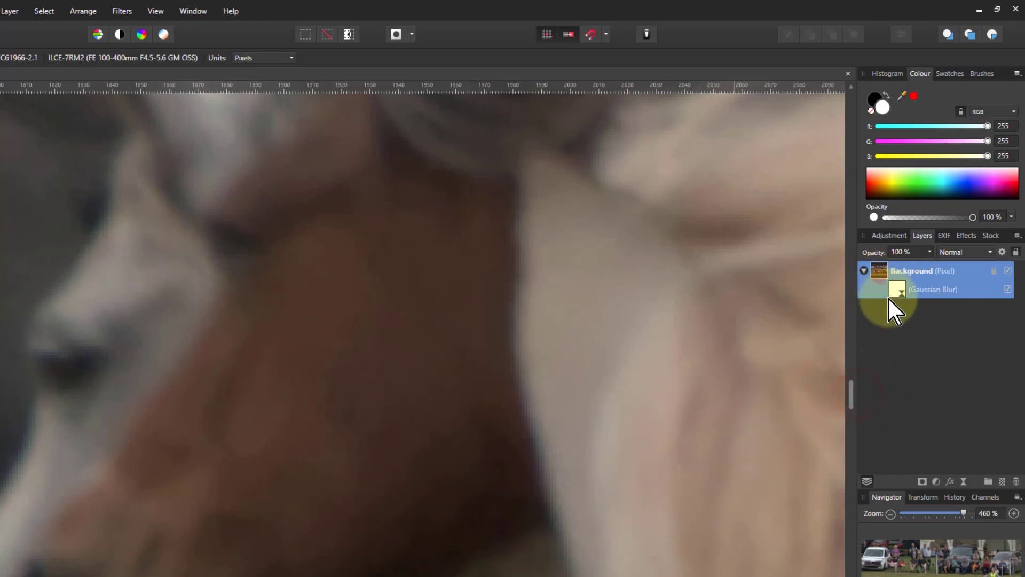
click(965, 482)
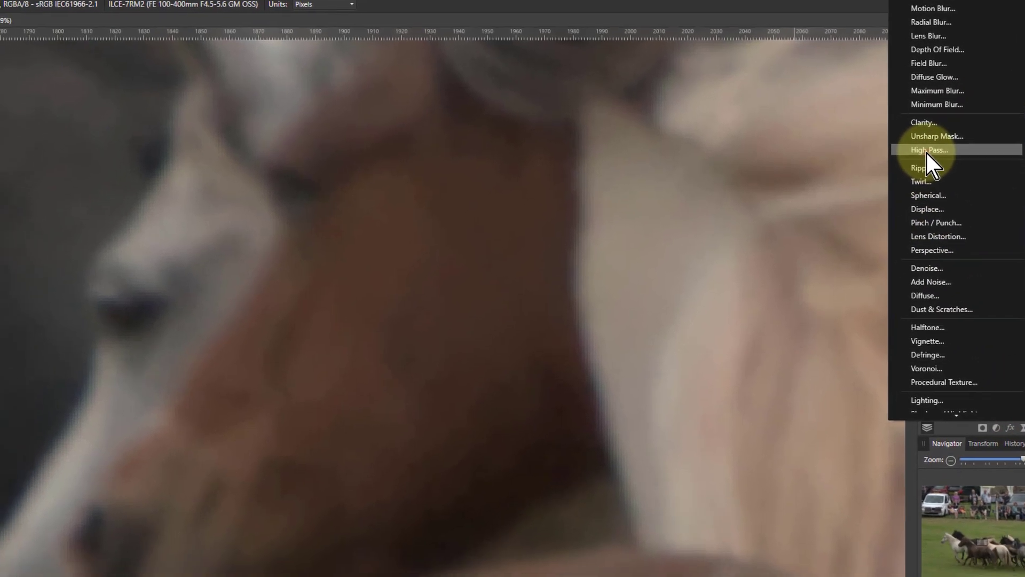
click(927, 152)
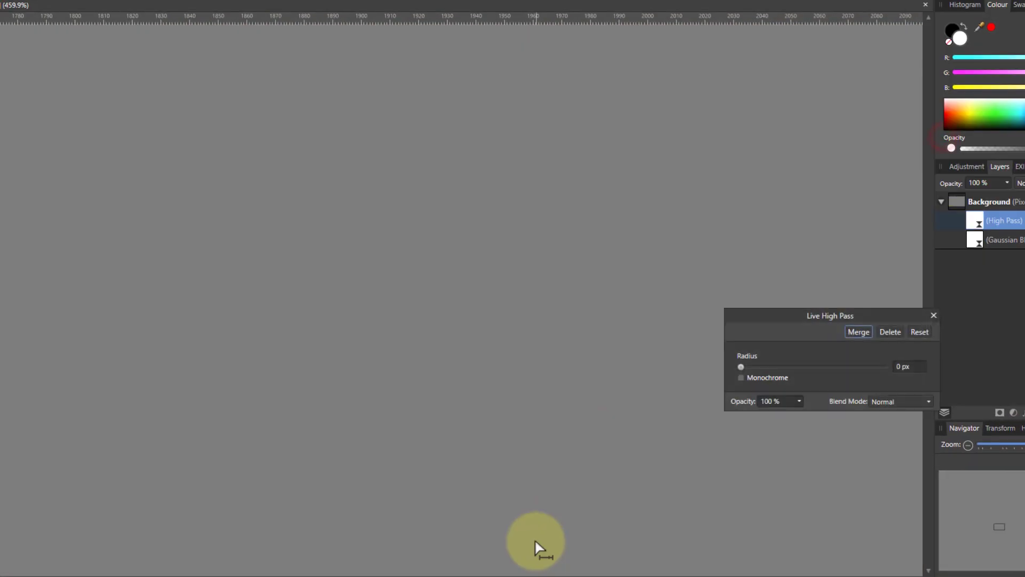
click(741, 377)
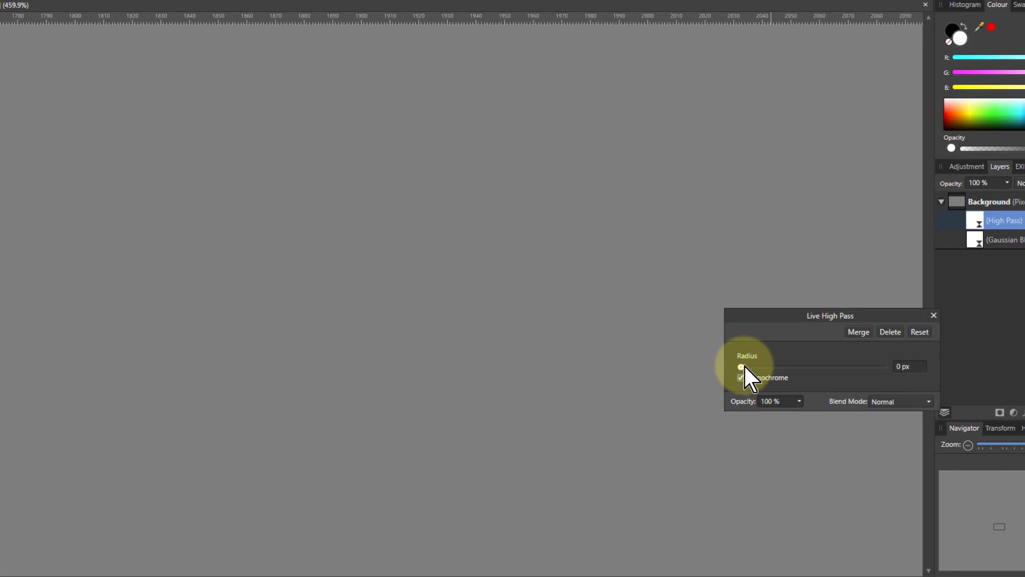
click(870, 401)
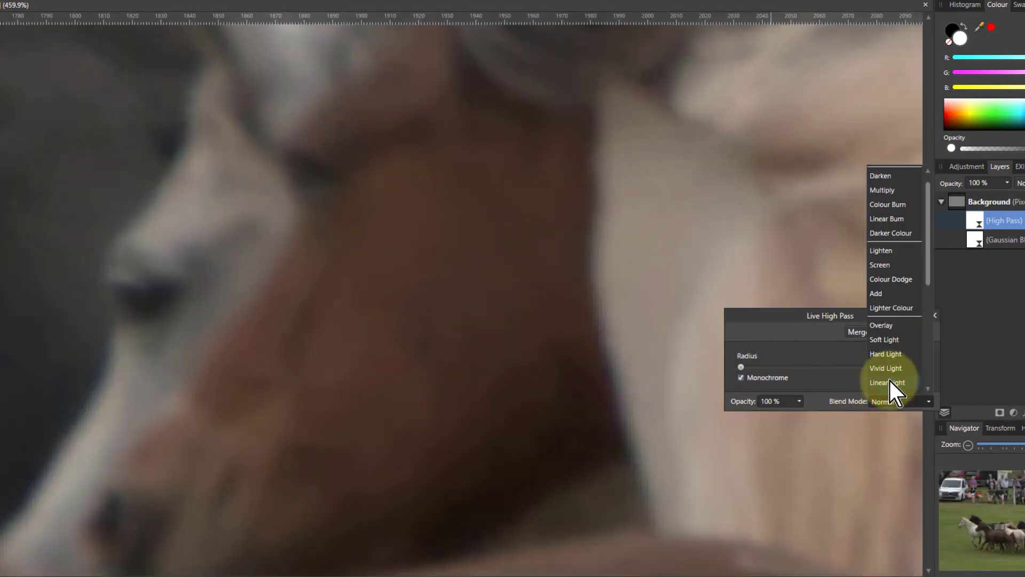
click(887, 382)
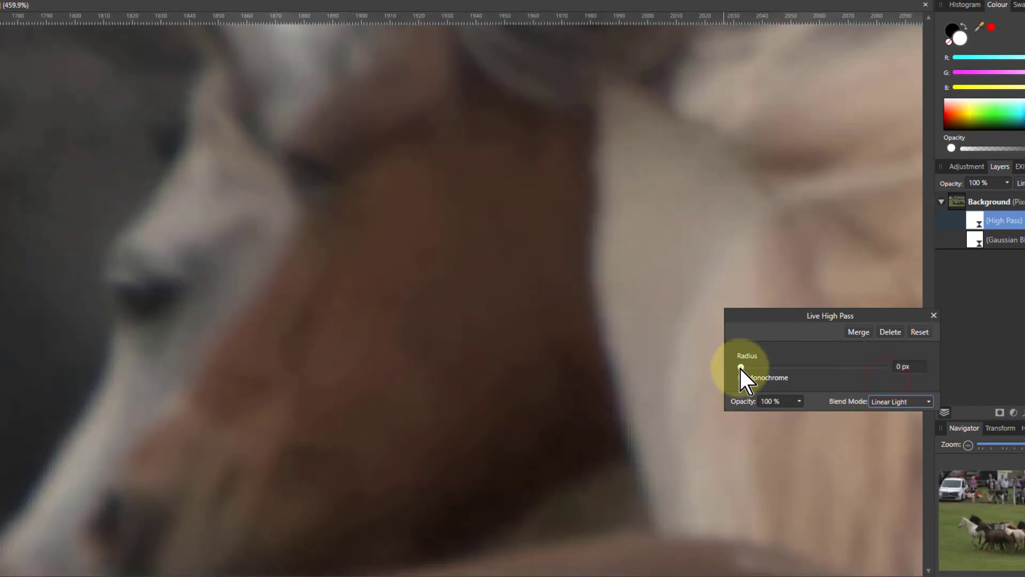
drag(741, 368, 800, 367)
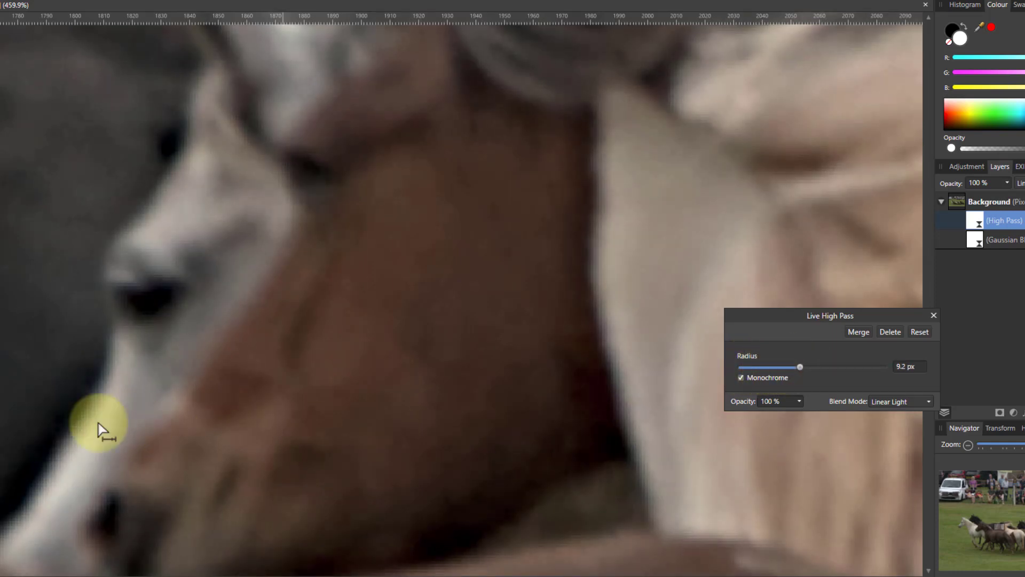
mouse_move(800, 369)
mouse_down()
mouse_move(773, 368)
mouse_move(783, 368)
mouse_up()
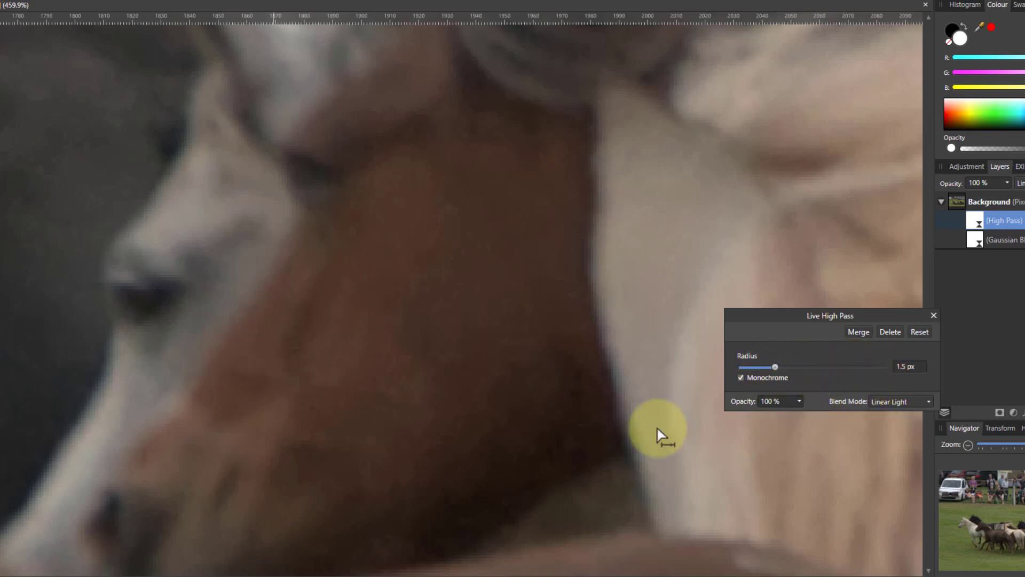
key(Escape)
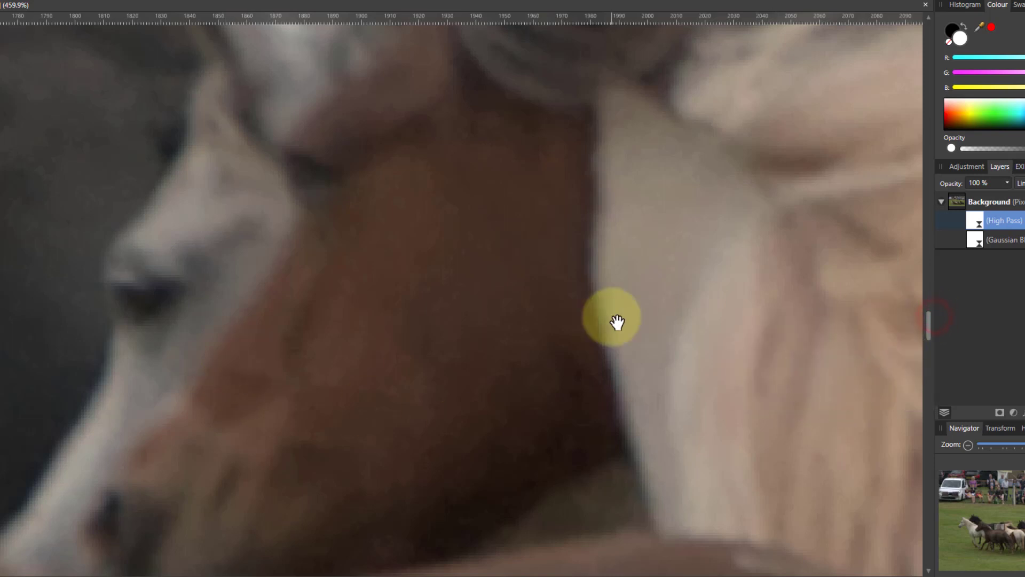
- Merge the visible result into a new pixel layer, and collapse and hide the filtered Background layer
click(954, 203)
key(ctrl+0)
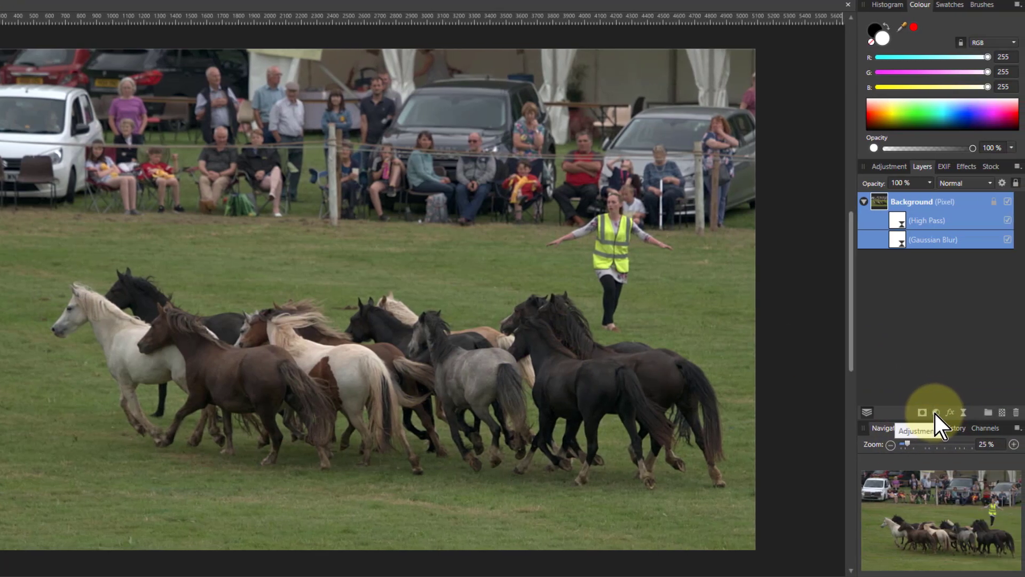
right_click(883, 204)
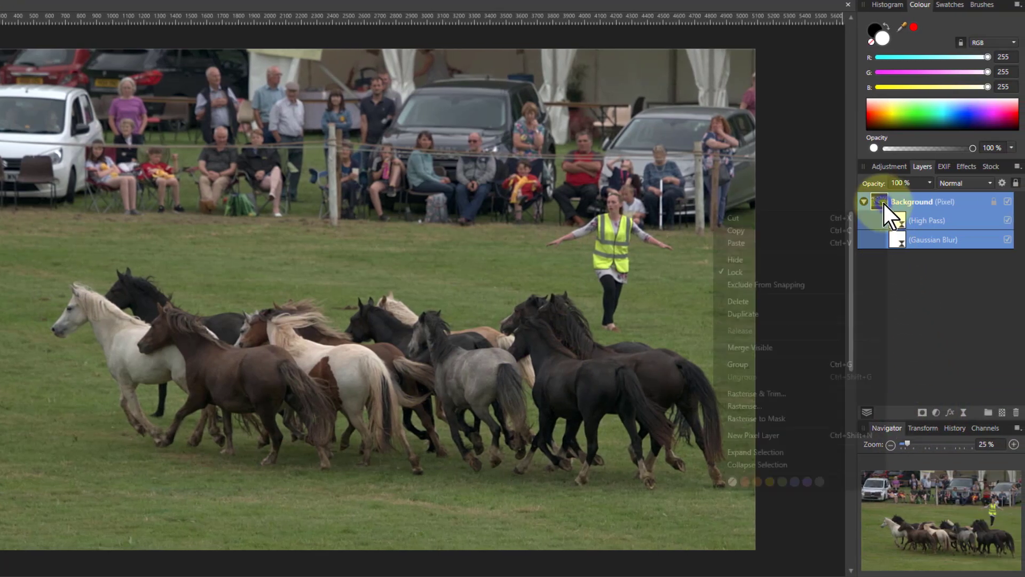
click(770, 347)
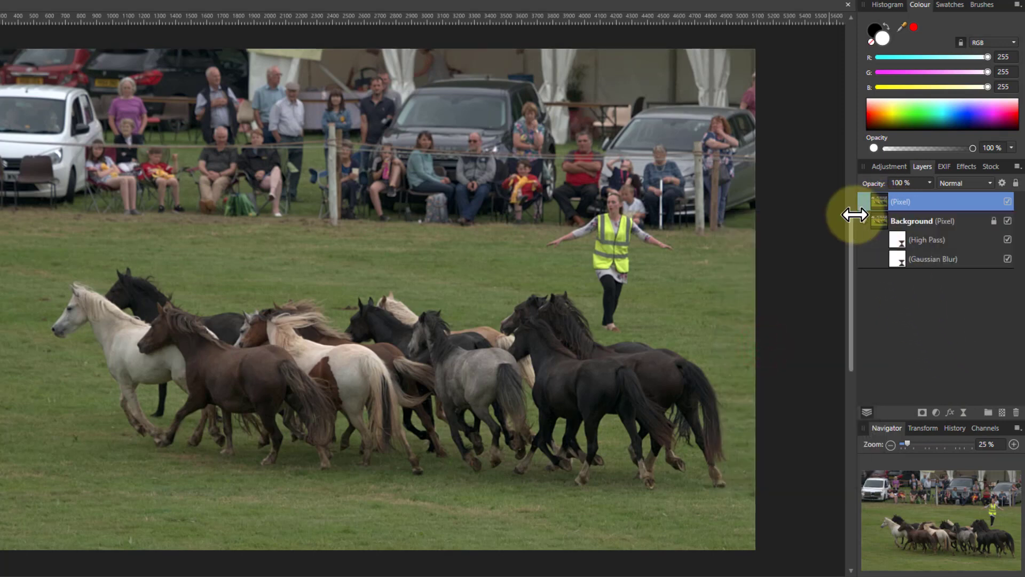
click(864, 220)
click(1006, 220)
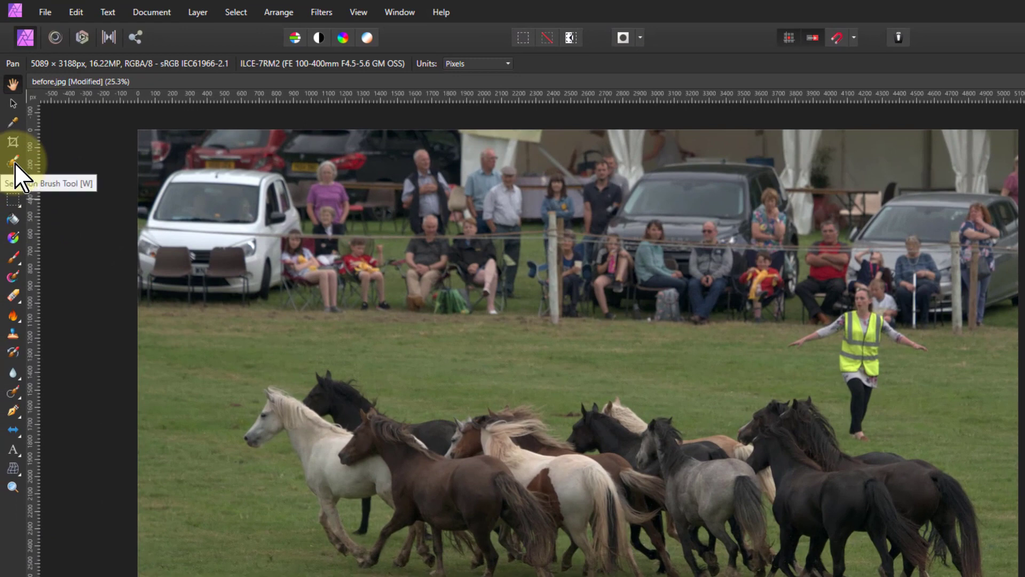
- Select the whole group of horses with the Selection Brush, snapping to edges
click(13, 163)
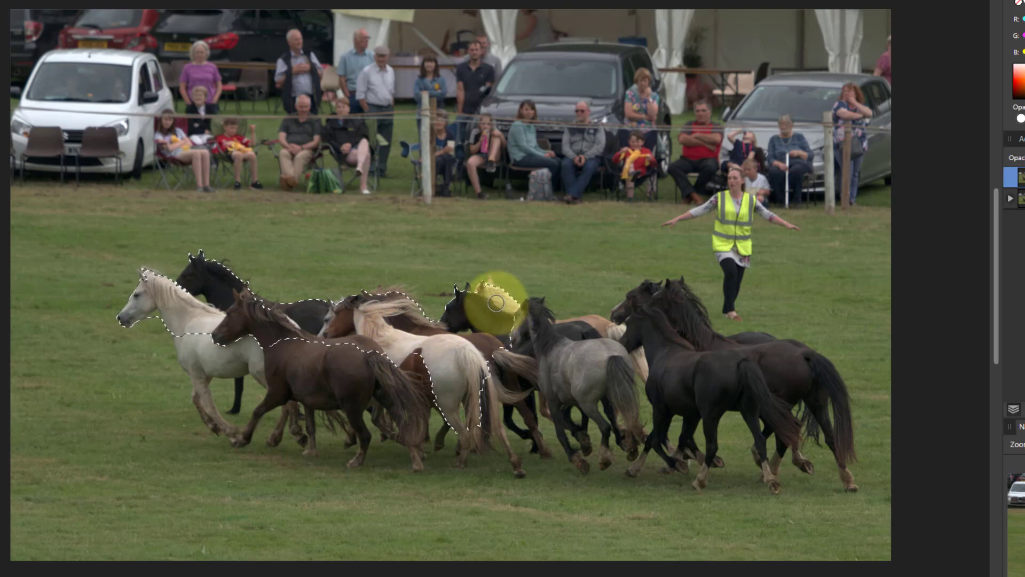
mouse_move(548, 326)
mouse_down()
mouse_move(660, 334)
mouse_move(670, 310)
mouse_move(724, 346)
mouse_move(787, 359)
mouse_move(826, 400)
mouse_move(851, 462)
mouse_move(448, 465)
mouse_move(271, 443)
mouse_up()
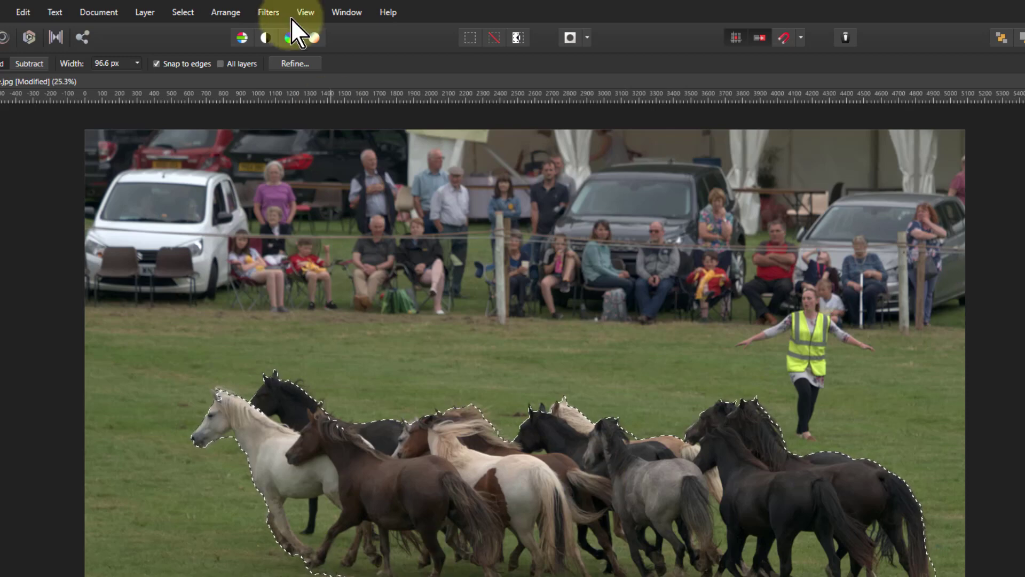
- Refine the horse selection with a 712 px Matte brush along the legs and lower edges to exclude the grass
click(294, 62)
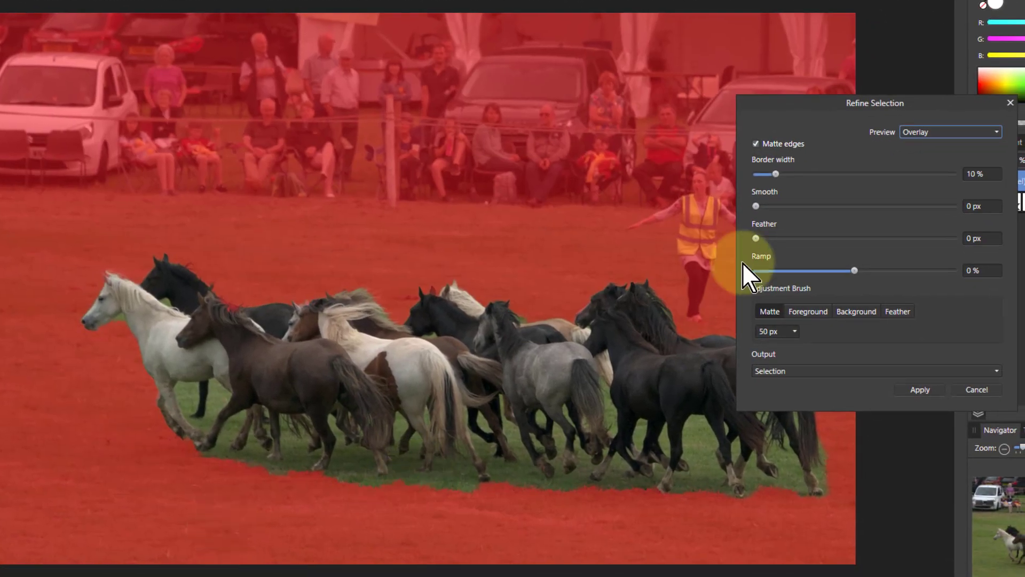
mouse_move(796, 98)
mouse_down()
mouse_move(806, 8)
mouse_move(793, 10)
mouse_up()
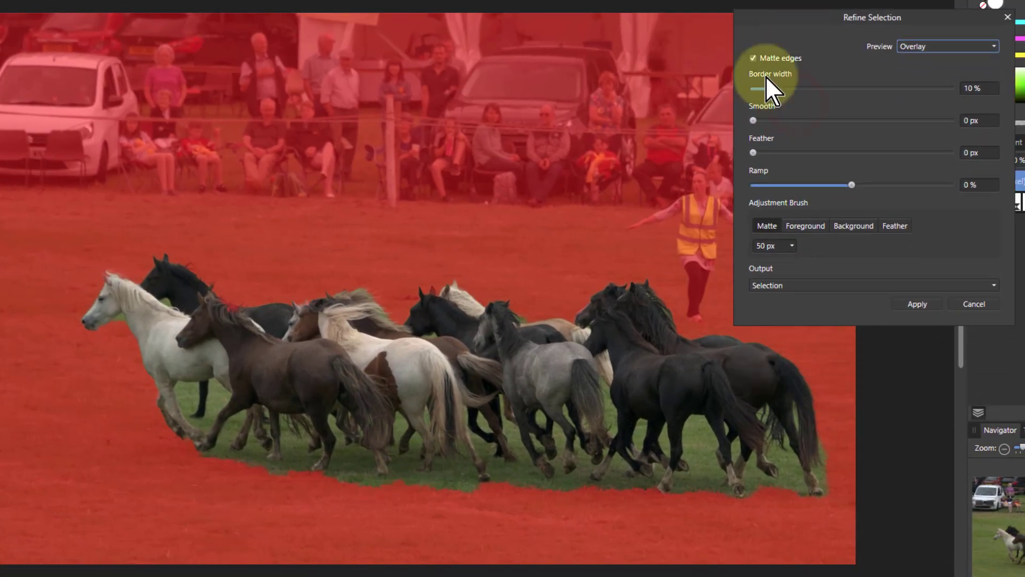
key(])
key(])
key(])
key(])
key(])
key(])
key(])
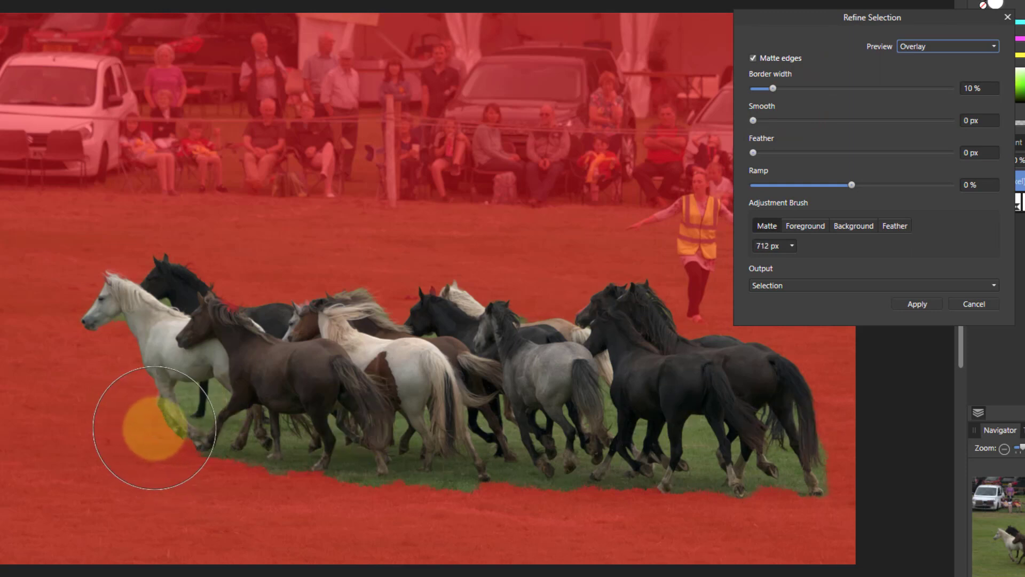
mouse_move(175, 418)
mouse_down()
mouse_move(165, 417)
mouse_move(315, 443)
mouse_move(550, 448)
mouse_move(647, 467)
mouse_move(711, 463)
mouse_move(763, 442)
mouse_move(801, 481)
mouse_move(973, 488)
mouse_up()
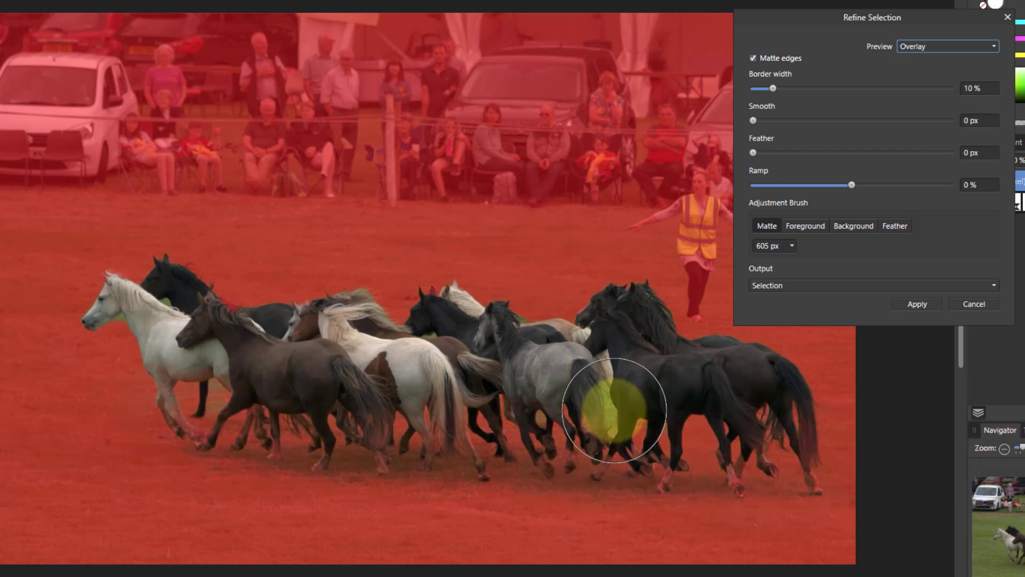
- Refine the gap behind the grey horse's tail with a 140 px Matte brush and apply the refined selection
key(bracketleft)
key(bracketleft)
key(bracketleft)
key(bracketleft)
key(bracketleft)
key(bracketleft)
key(bracketleft)
key(bracketleft)
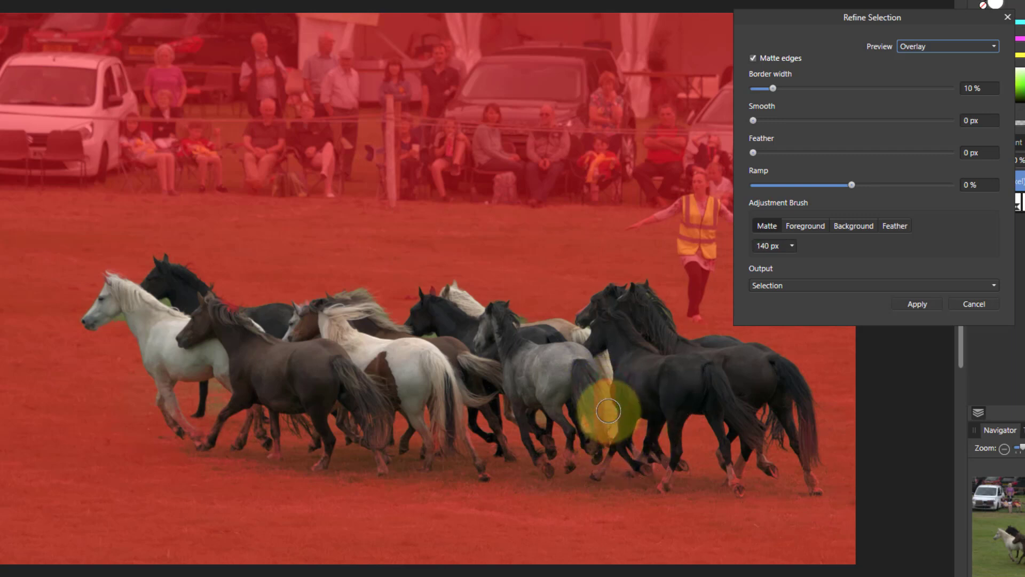
click(608, 411)
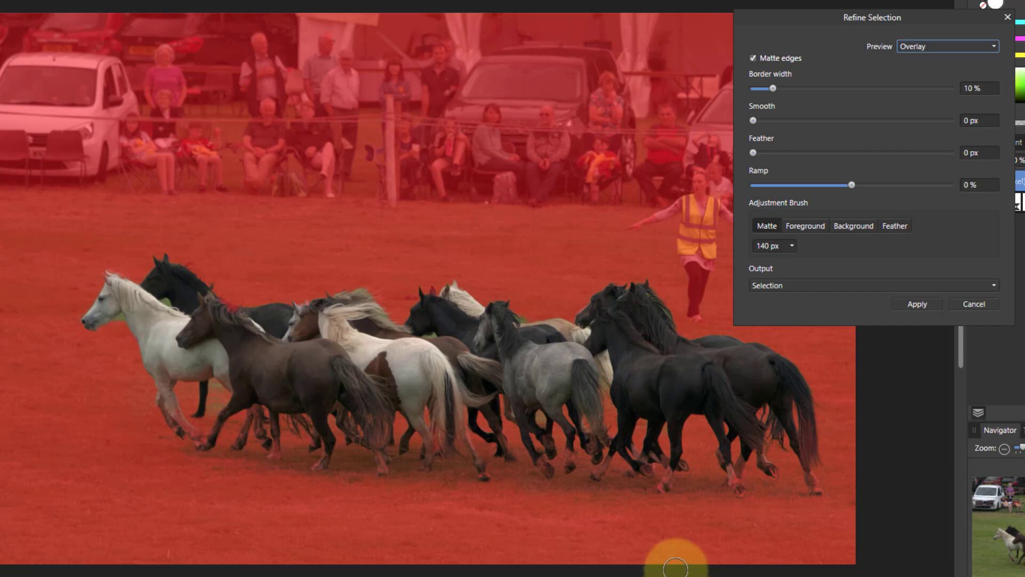
click(915, 305)
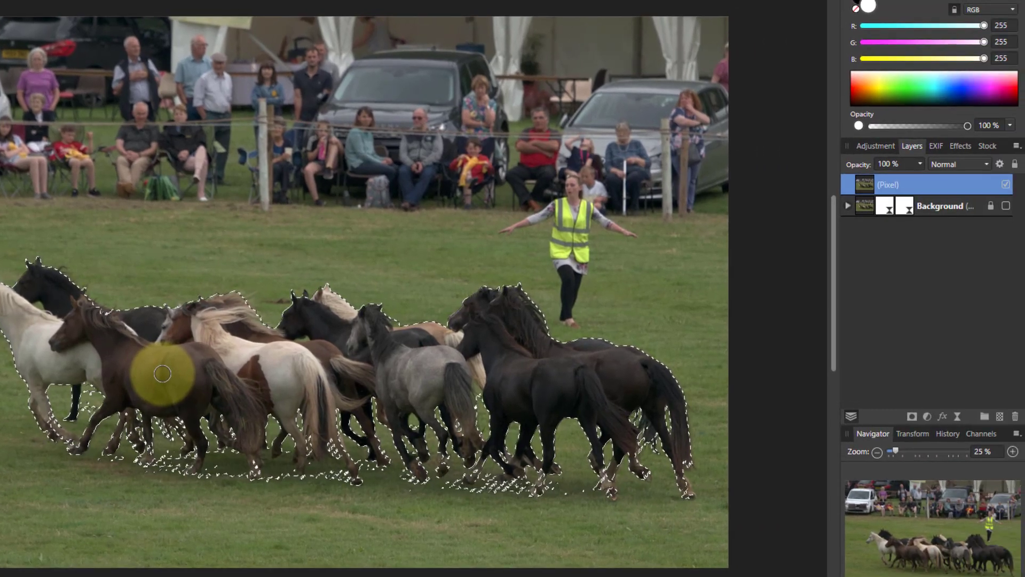
- Duplicate the selected horses onto a new pixel layer, clear the selection and hide the full-image pixel layer beneath
key(ctrl+j)
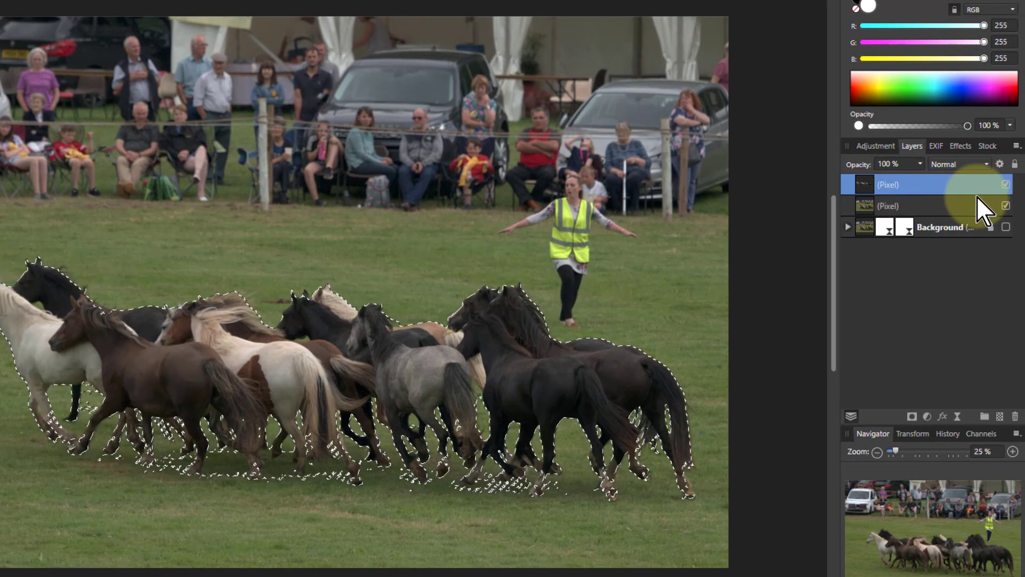
key(ctrl+d)
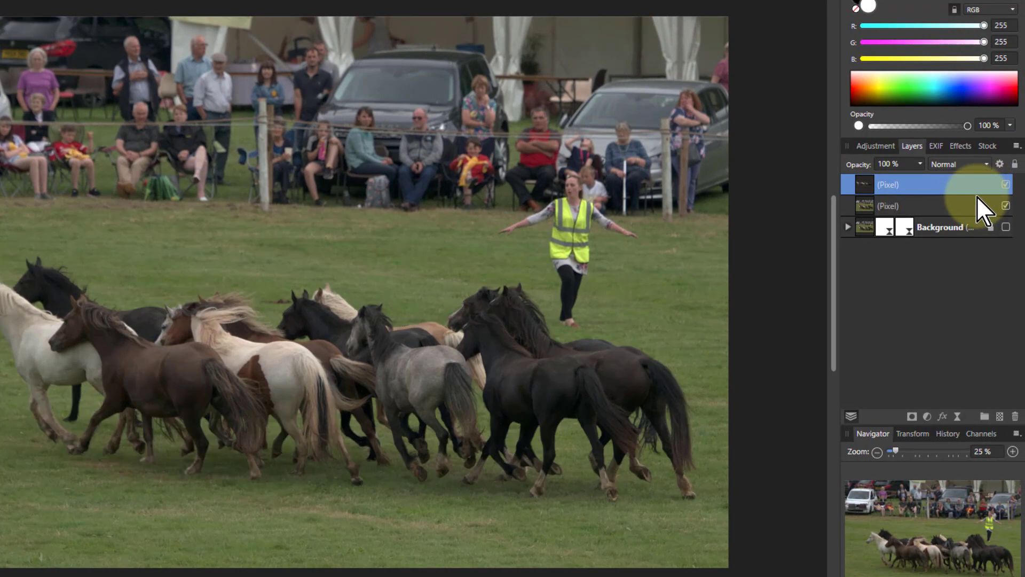
click(1006, 206)
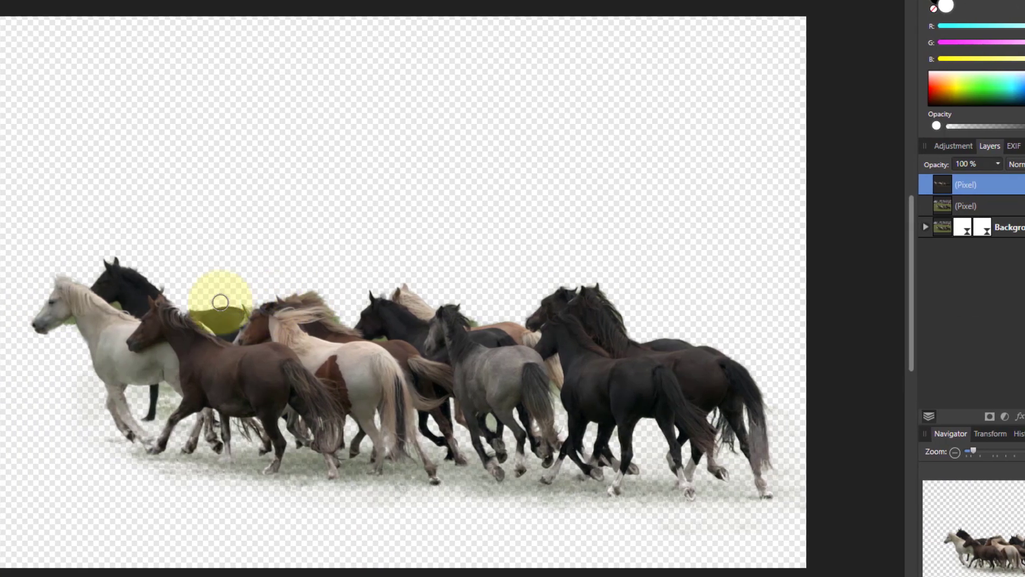
drag(312, 305, 323, 300)
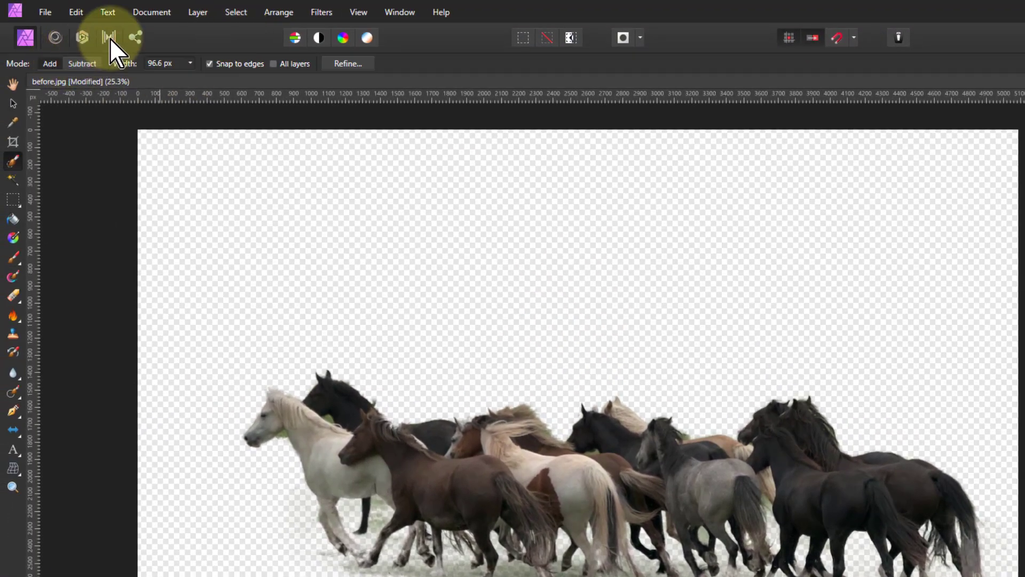
- Tone map the horse layer with 0% tone compression and increased local contrast, and show the full-image pixel layer beneath
click(110, 37)
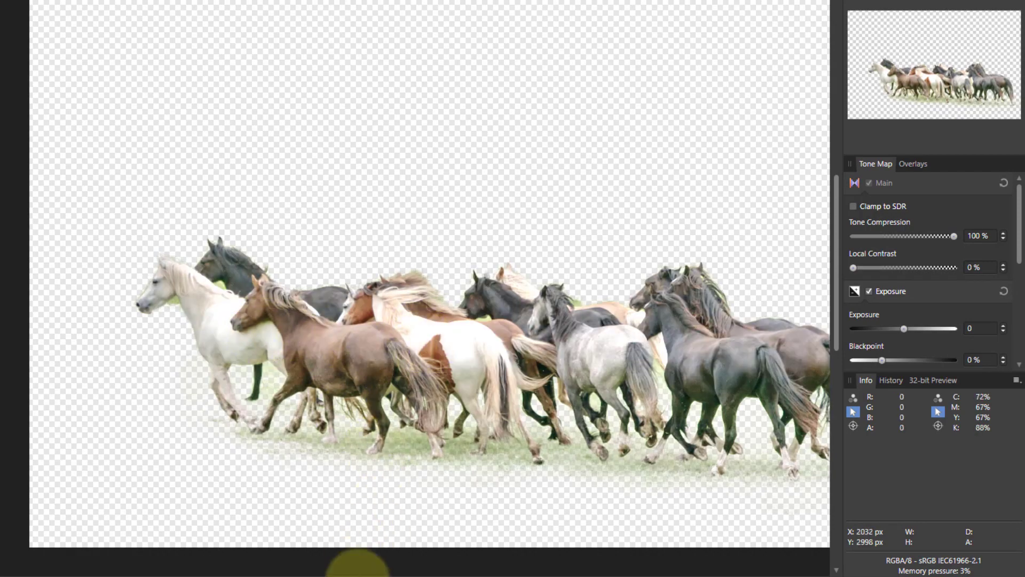
scroll(363, 566, right, 3)
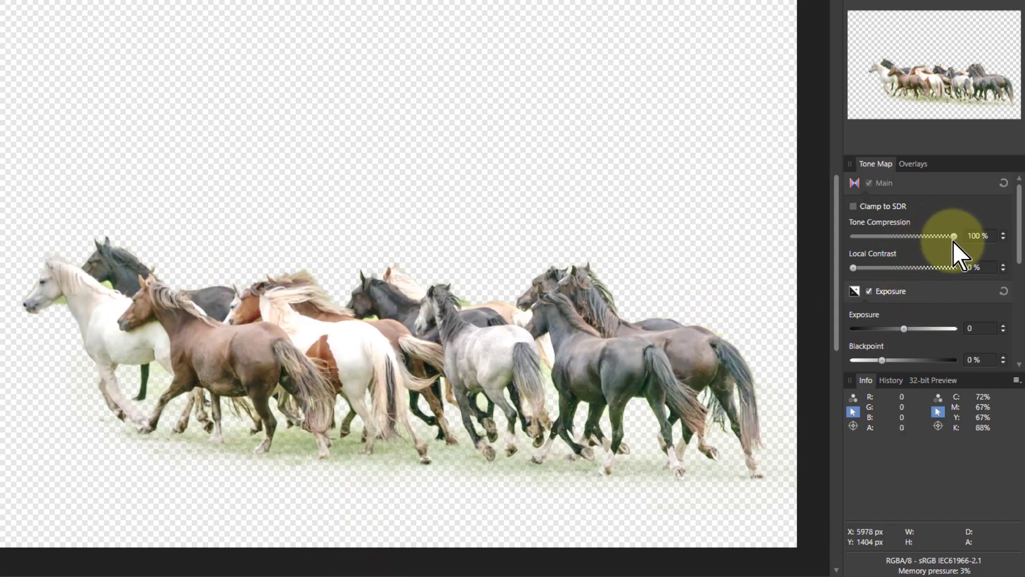
drag(954, 237, 835, 291)
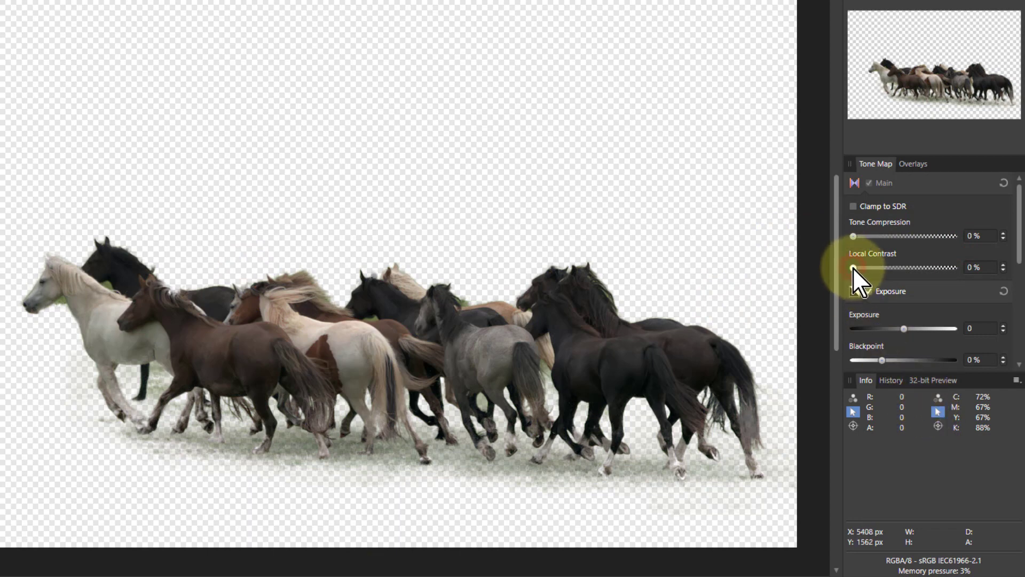
drag(854, 268, 894, 275)
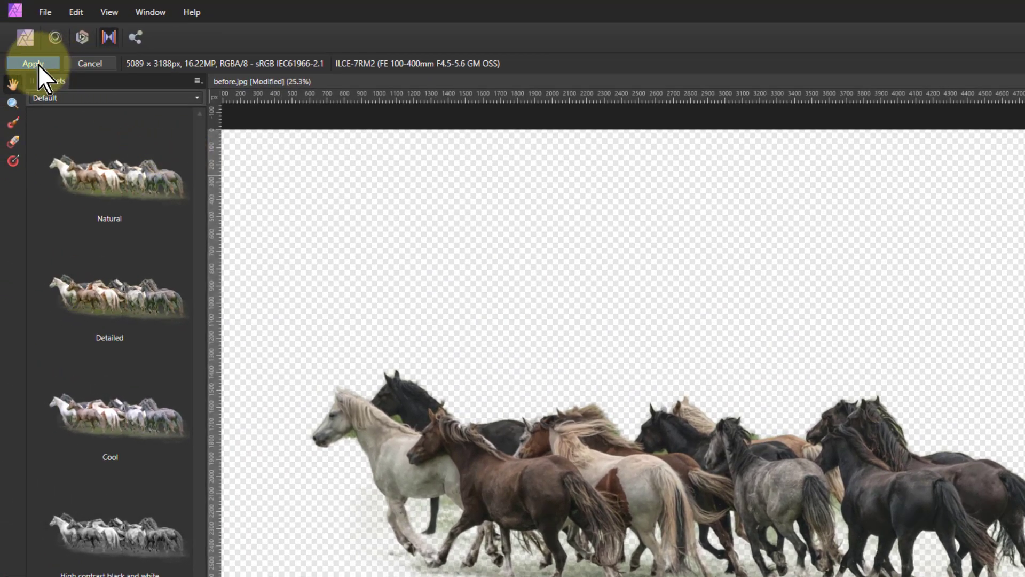
click(39, 63)
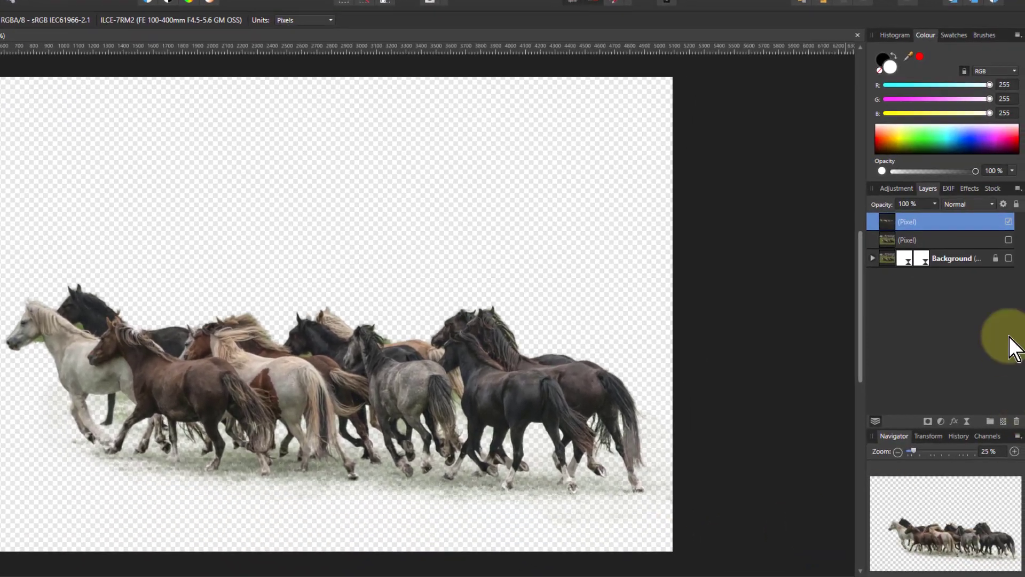
click(1009, 240)
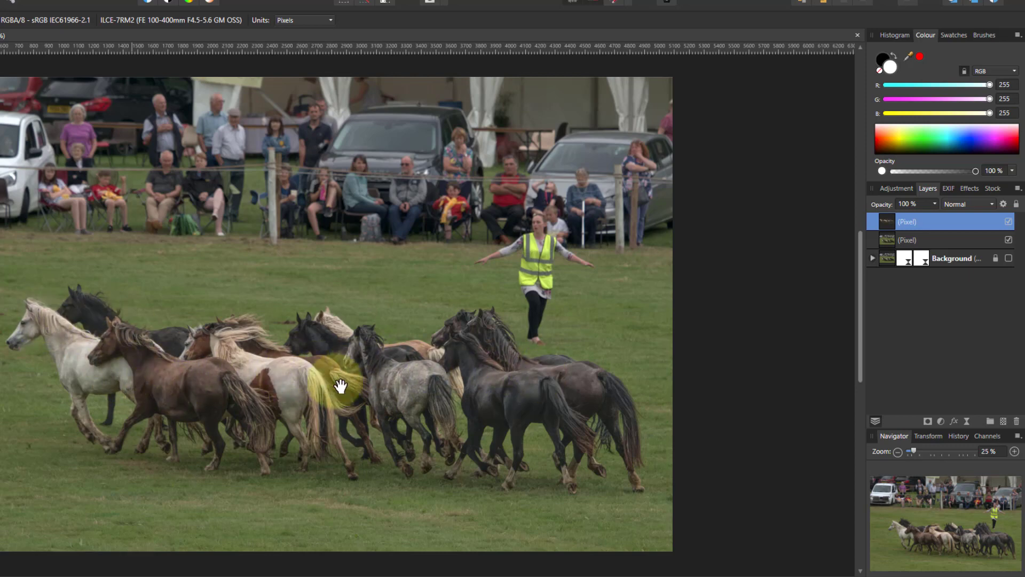
scroll(345, 571, left, 3)
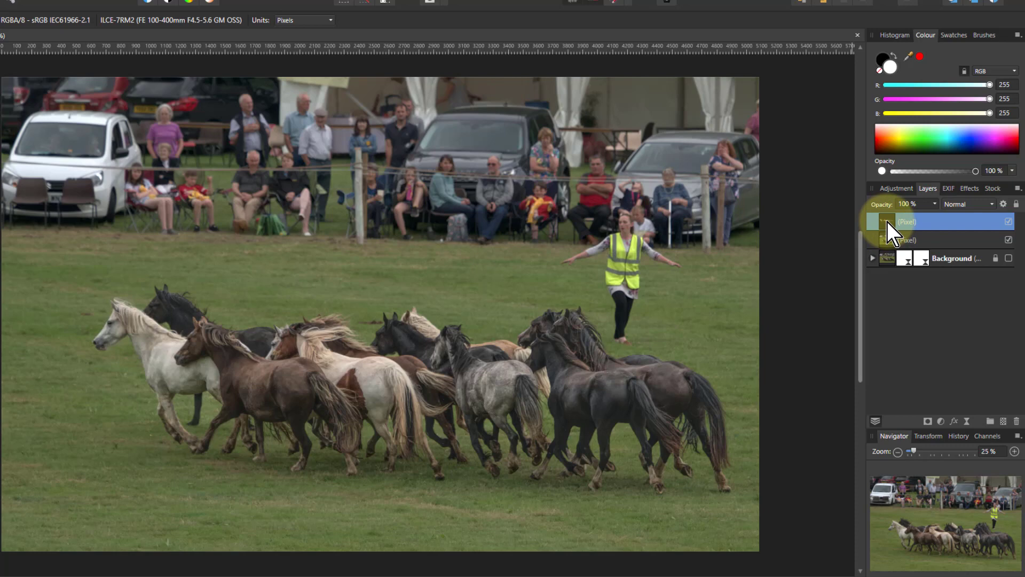
- Preview the tone-mapped horse layer at about 45% opacity and return it to 100%
click(935, 205)
mouse_move(920, 218)
mouse_down()
mouse_move(882, 224)
mouse_move(912, 224)
mouse_up()
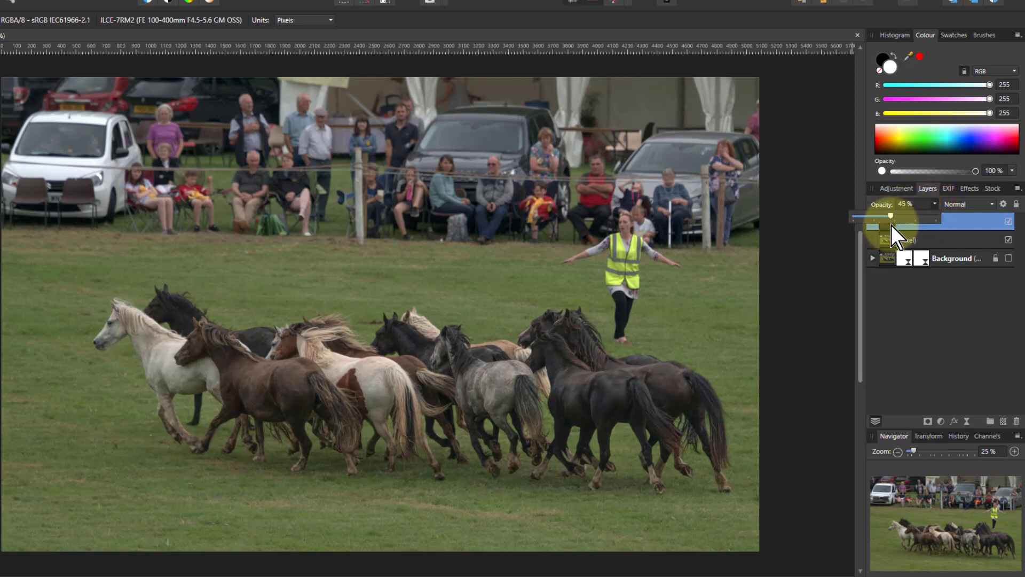
drag(905, 220, 947, 219)
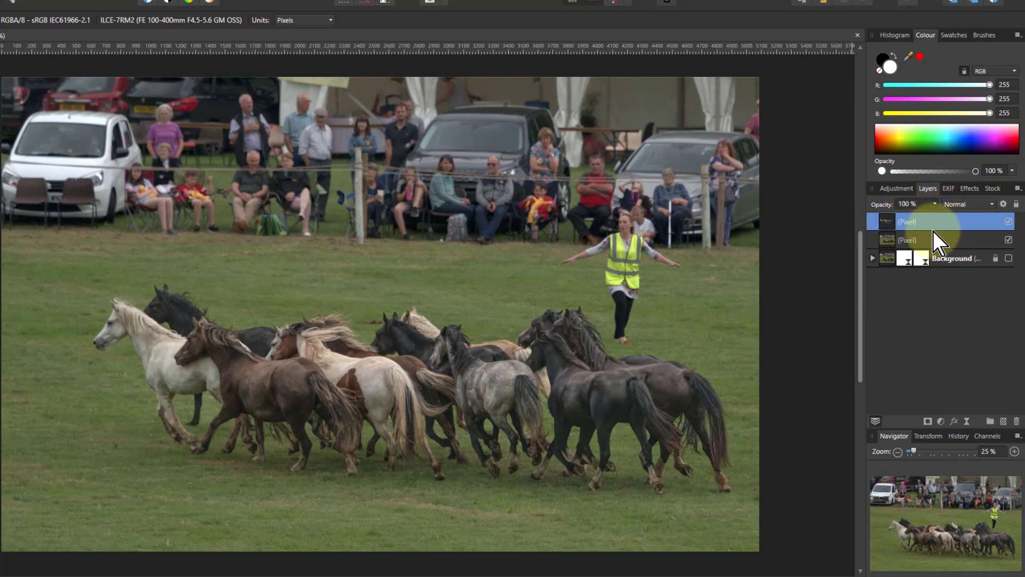
- Open the horse layer's blend options and lower both ends of the source layer range curve to 0% output
click(1003, 204)
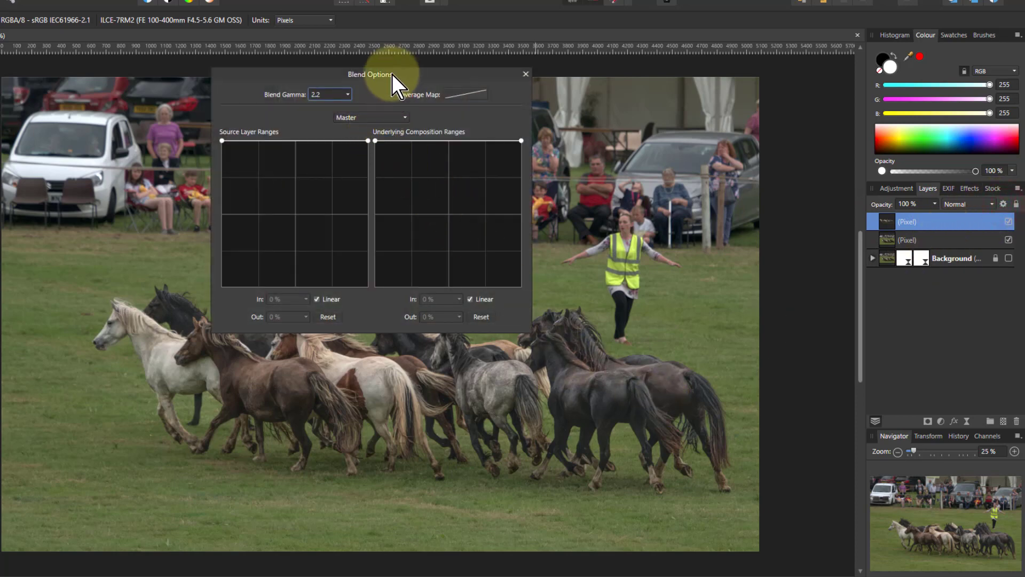
drag(404, 83, 627, 232)
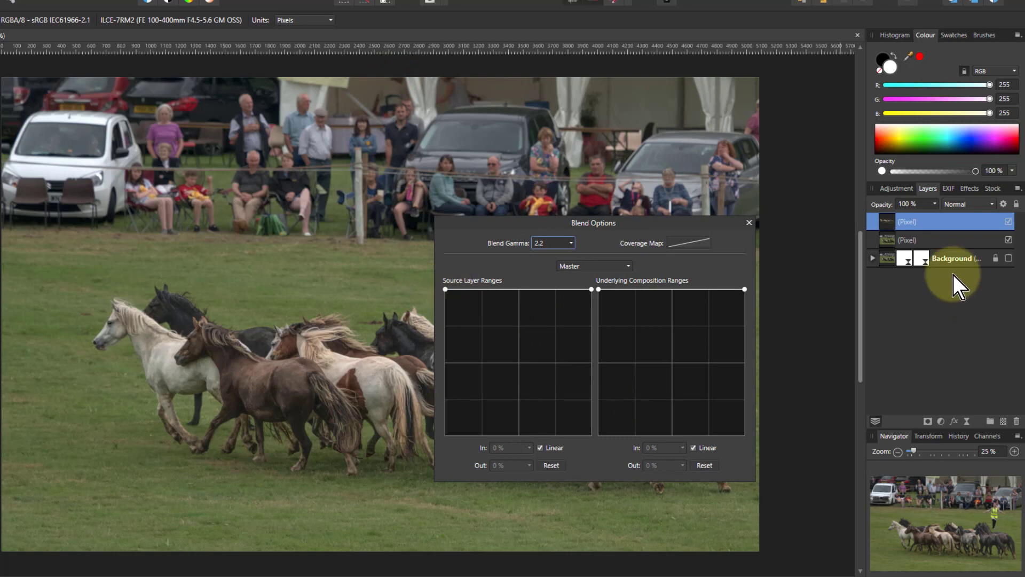
drag(445, 289, 422, 458)
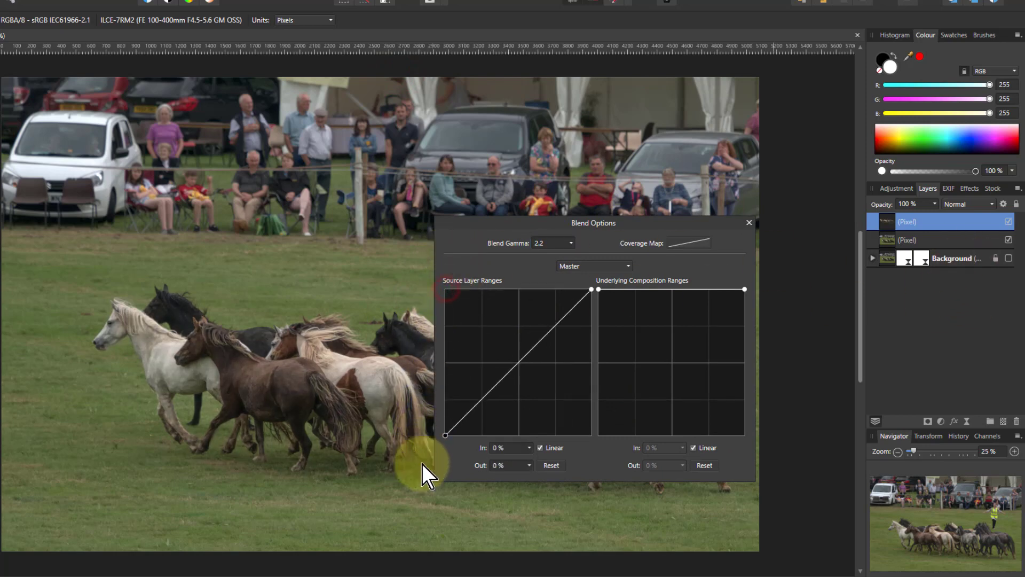
drag(591, 289, 594, 439)
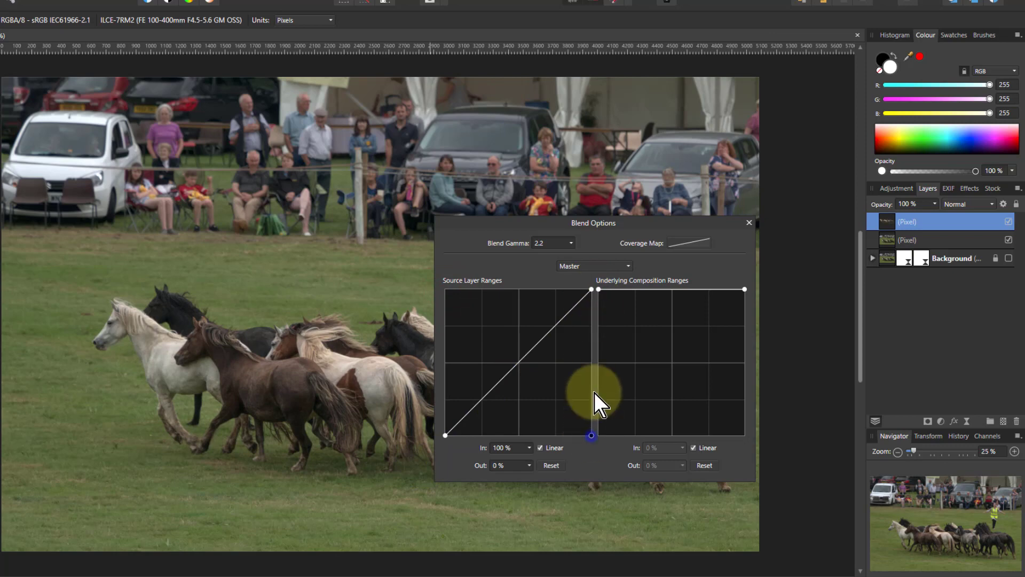
drag(591, 286, 612, 441)
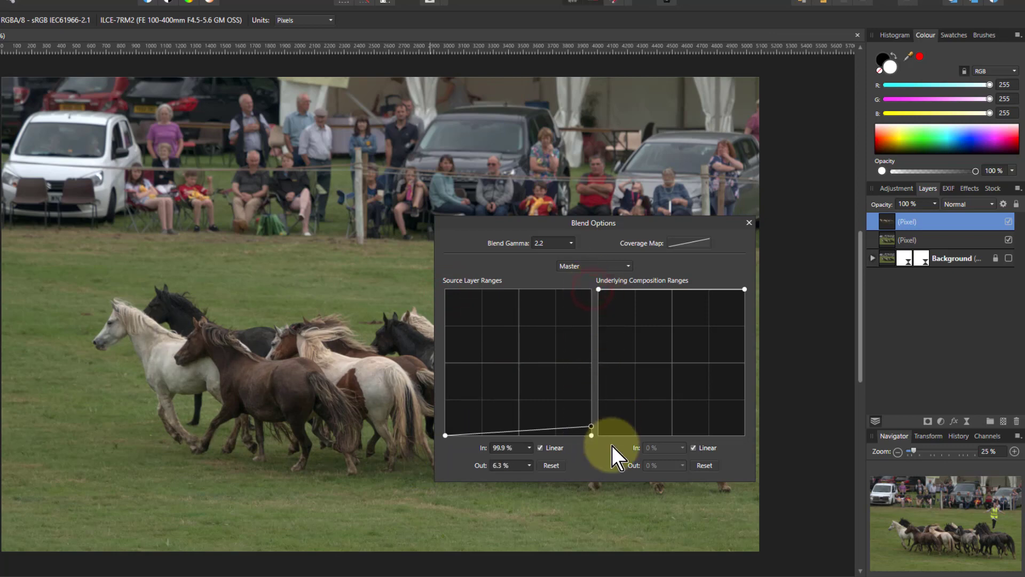
drag(529, 230, 396, 20)
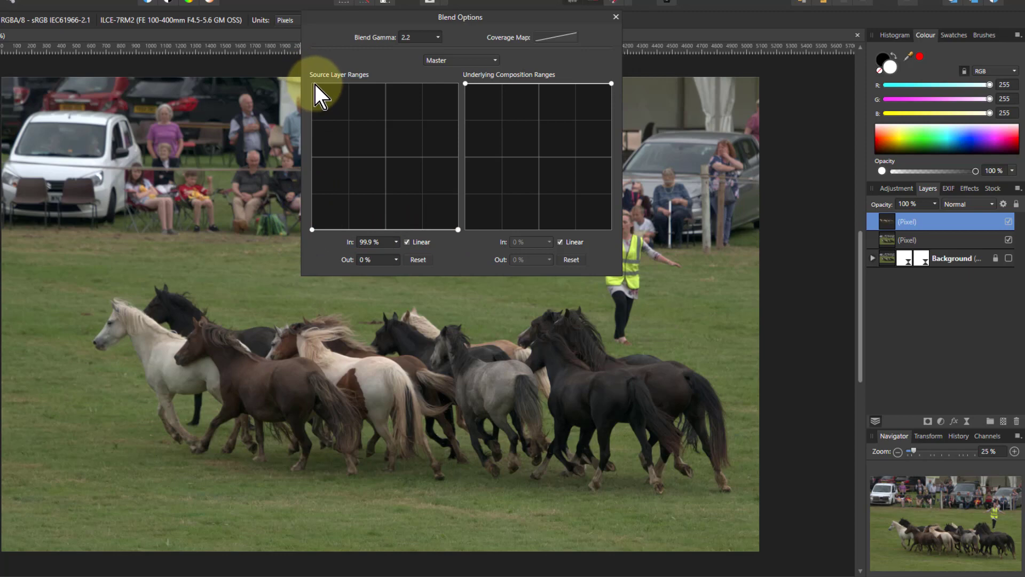
- Make the source layer range a non-linear arch peaking at 88.3% output for 50.9% input, with both ends raised to about 22%
drag(379, 219, 386, 156)
click(407, 242)
click(457, 230)
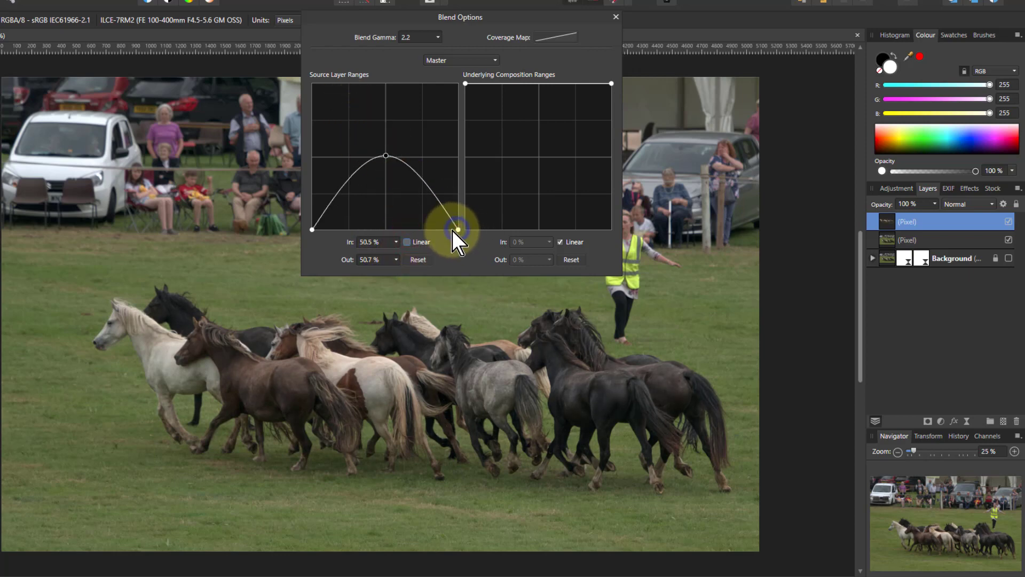
drag(386, 156, 386, 110)
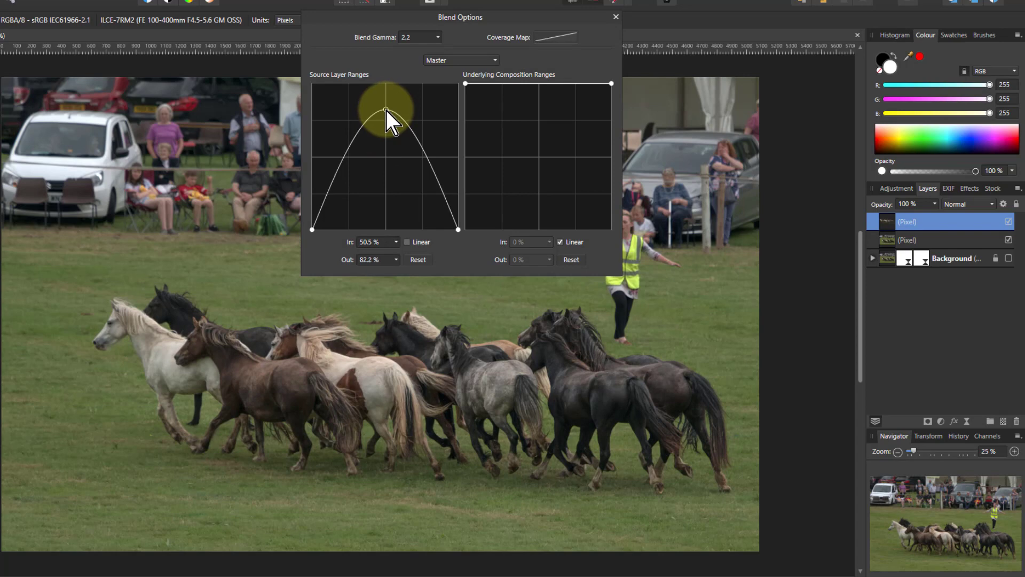
drag(386, 111, 387, 101)
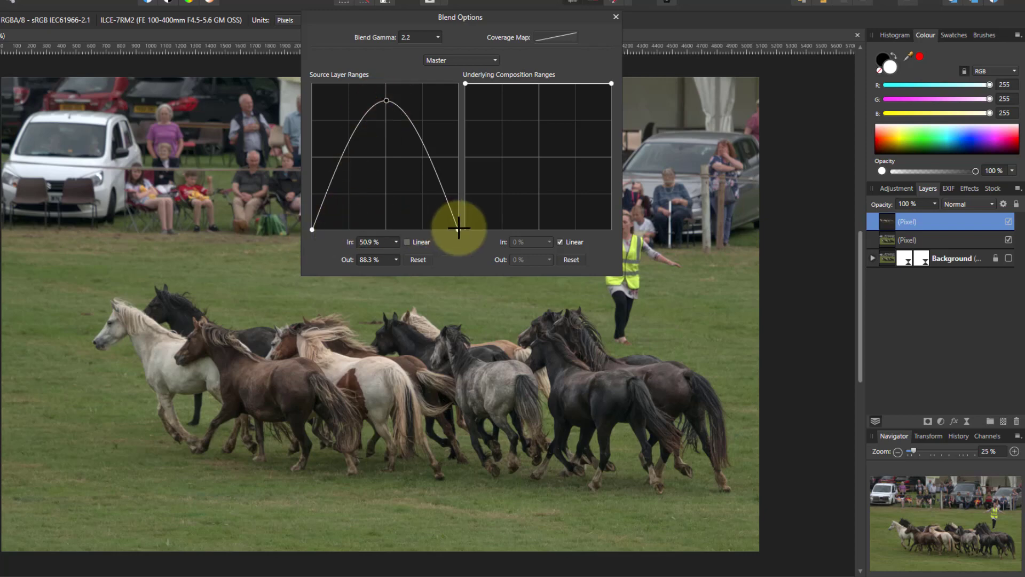
drag(459, 230, 465, 196)
drag(312, 230, 306, 198)
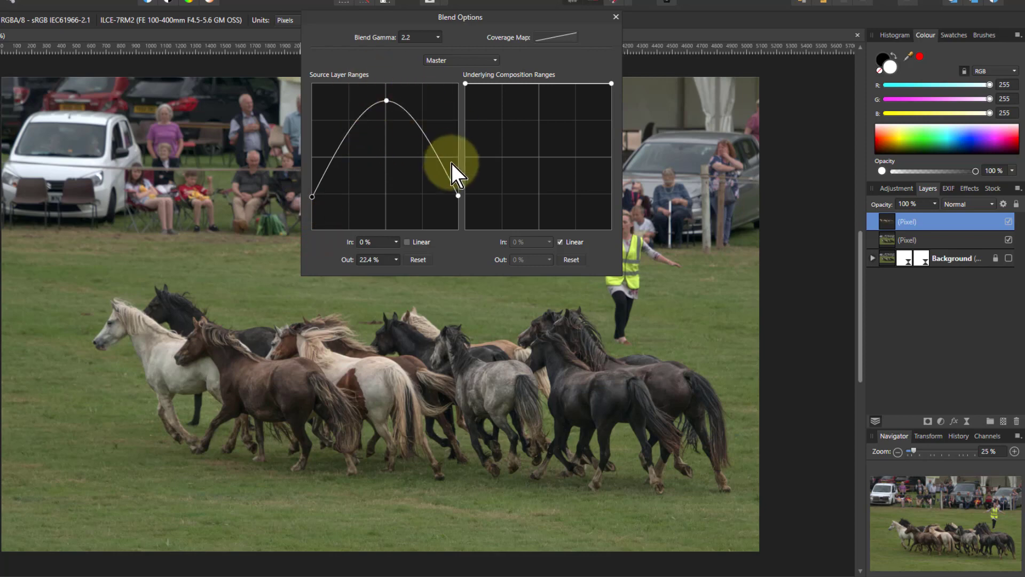
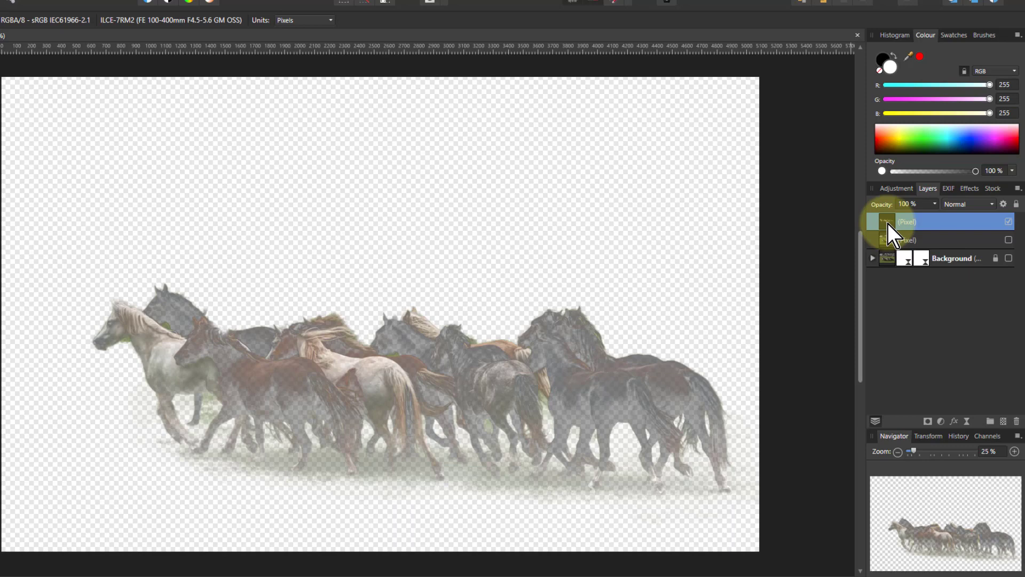
- Duplicate the horse layer and add a 100 px live Motion Blur at 0° rotation to the copy, with Preserve Alpha off
key(ctrl+j)
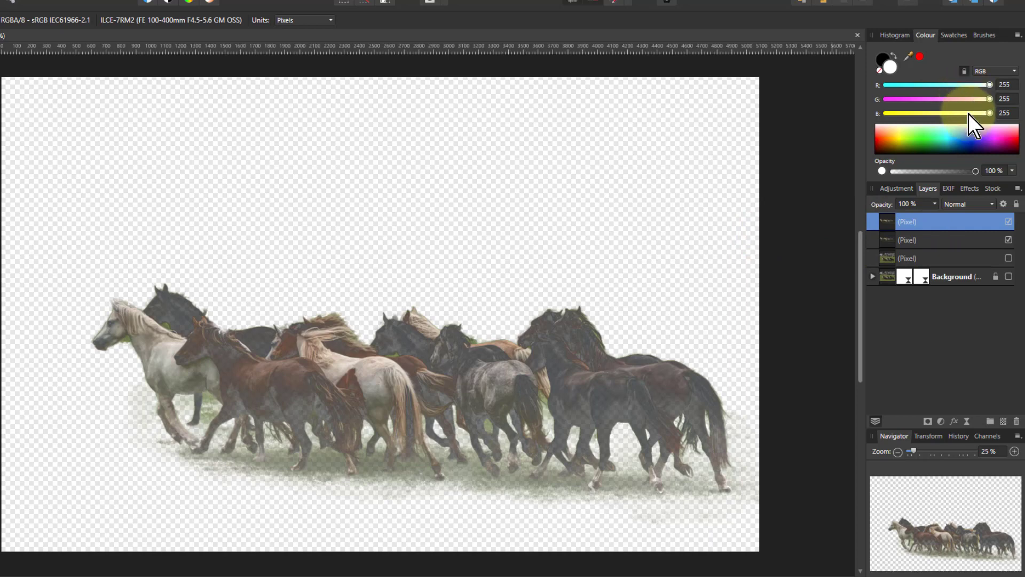
click(967, 422)
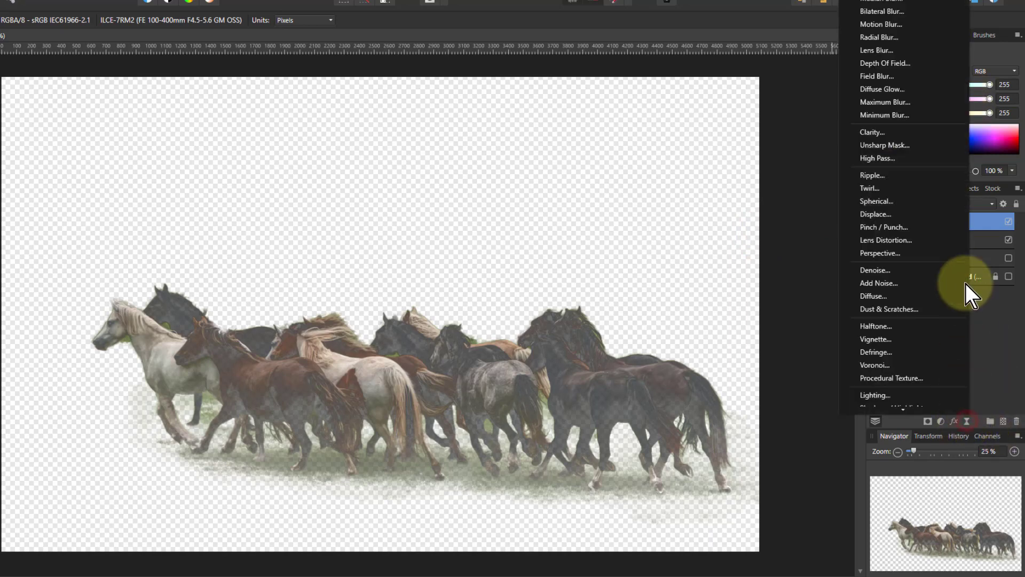
click(882, 25)
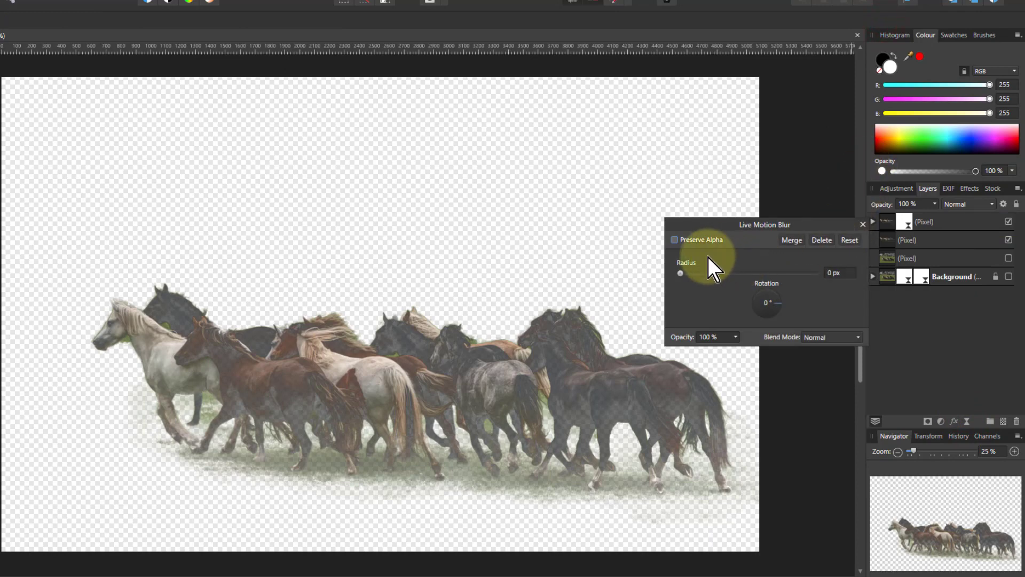
drag(682, 274, 893, 270)
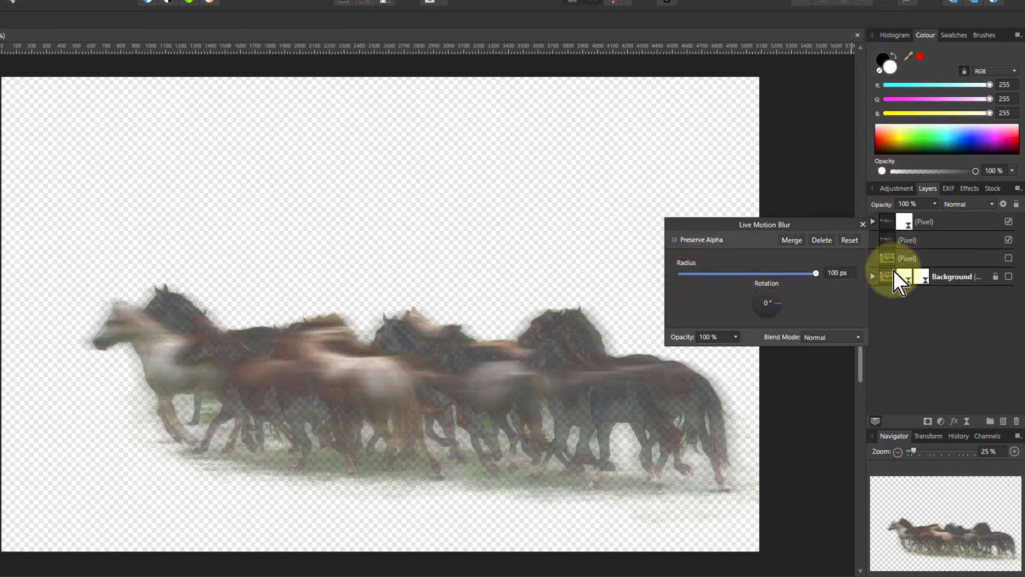
click(675, 240)
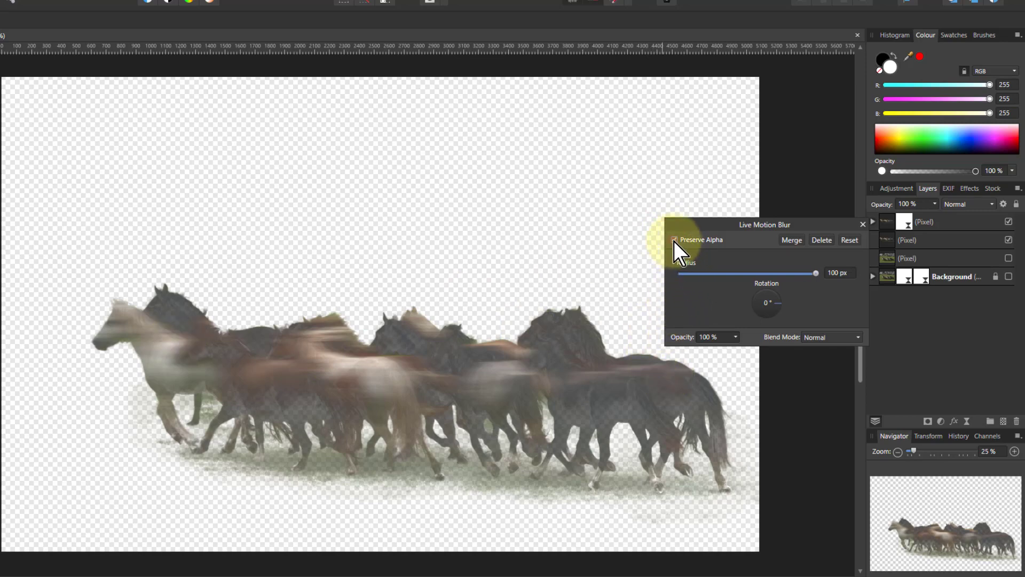
click(675, 239)
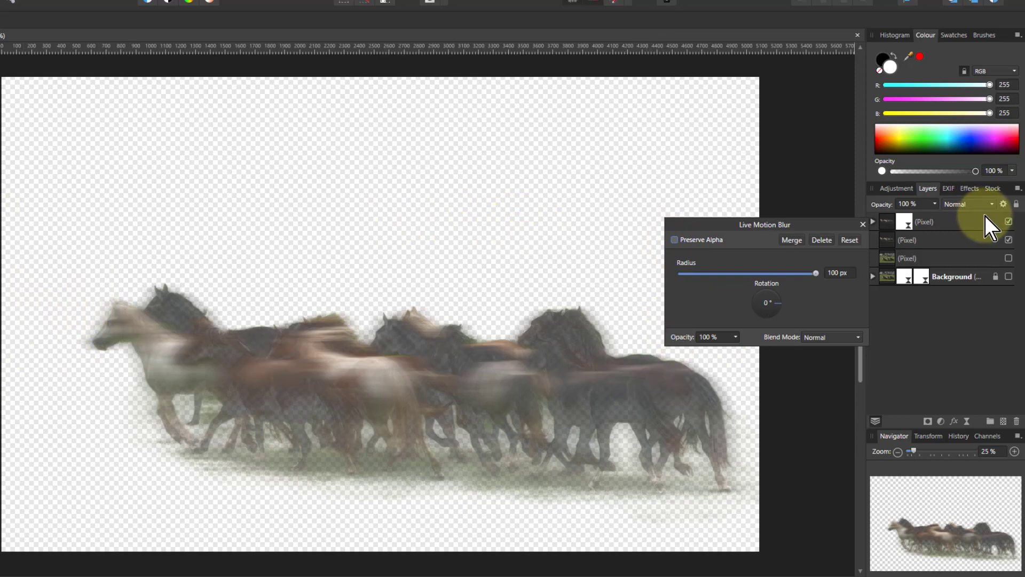
click(863, 224)
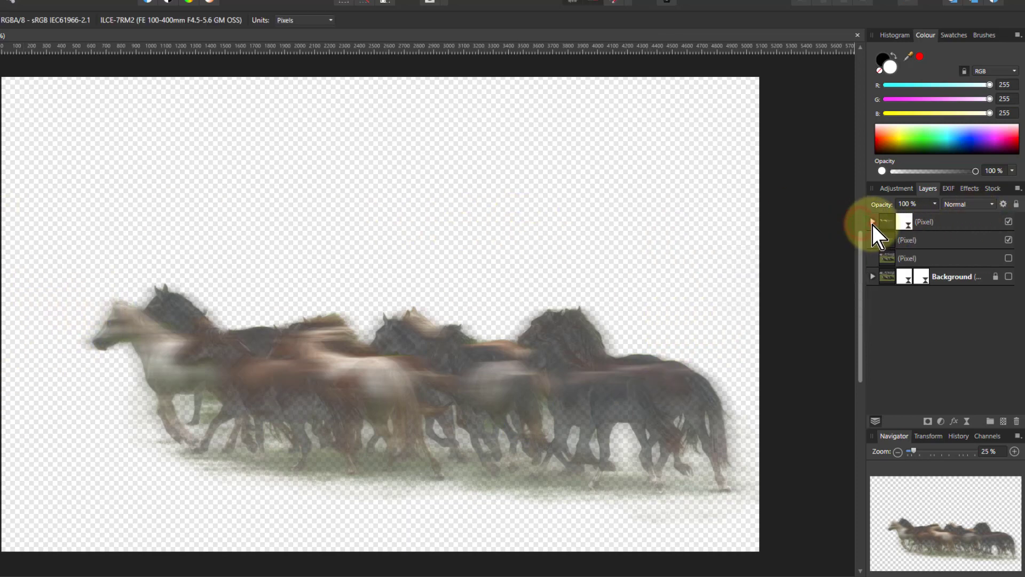
- Paint black on the Motion Blur filter's mask over the horses' heads to remove the blur there
click(873, 222)
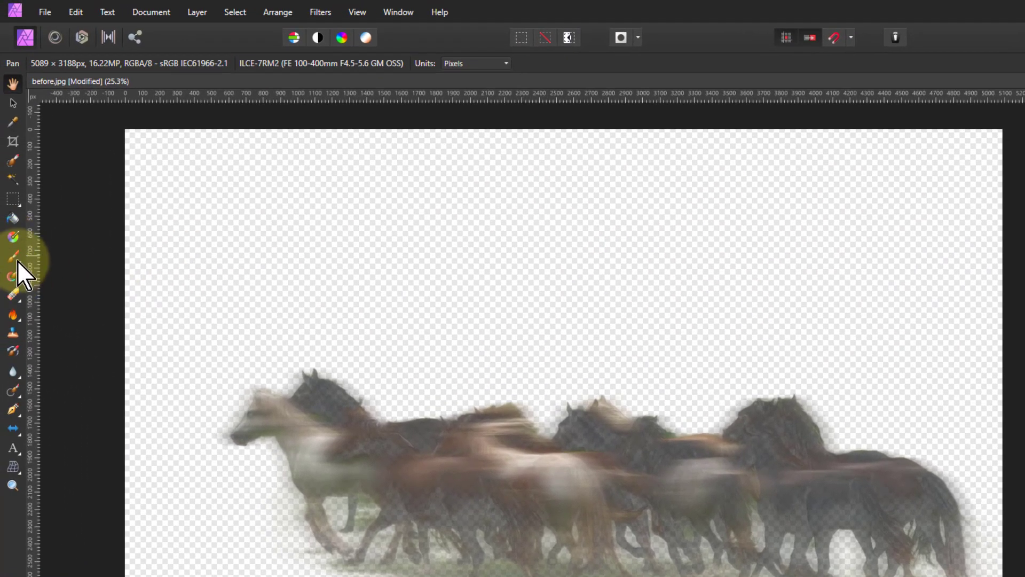
click(14, 256)
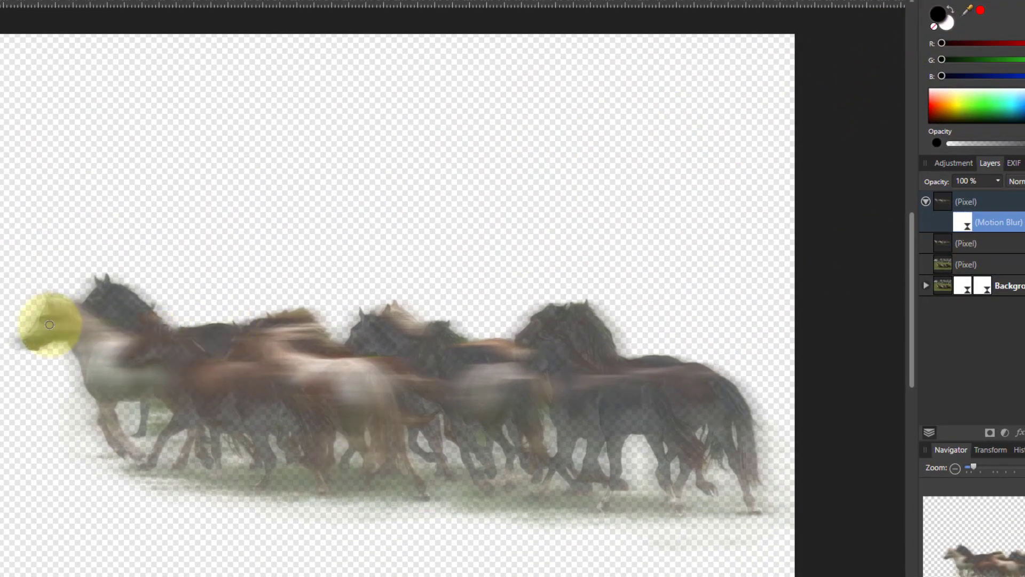
mouse_move(35, 297)
mouse_down()
mouse_move(17, 333)
mouse_move(25, 352)
mouse_move(17, 333)
mouse_move(30, 314)
mouse_move(20, 344)
mouse_move(80, 294)
mouse_up()
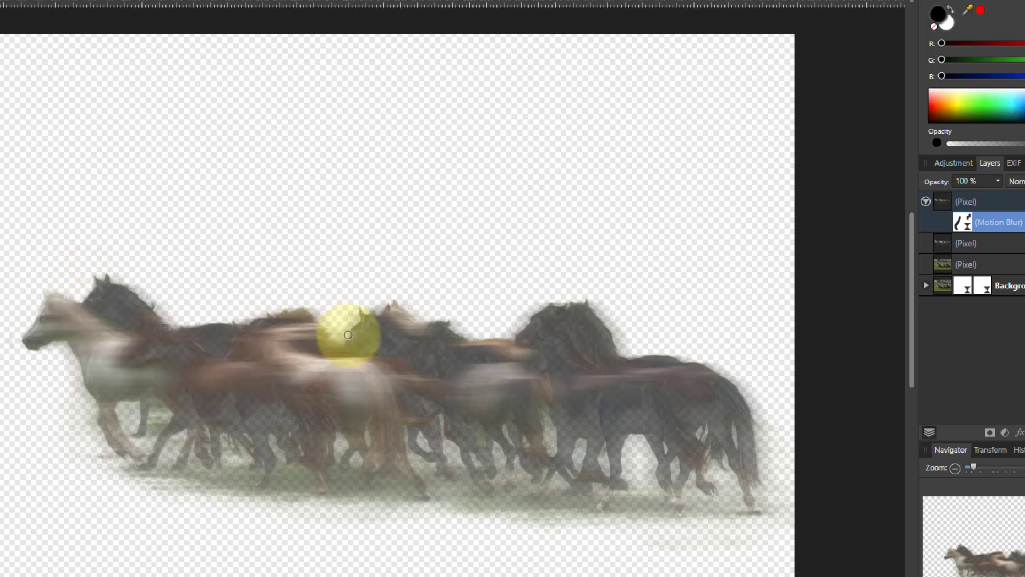
mouse_move(338, 338)
mouse_down()
mouse_move(353, 312)
mouse_move(340, 330)
mouse_move(351, 300)
mouse_move(533, 318)
mouse_move(500, 337)
mouse_move(521, 326)
mouse_move(534, 304)
mouse_move(499, 336)
mouse_move(538, 289)
mouse_up()
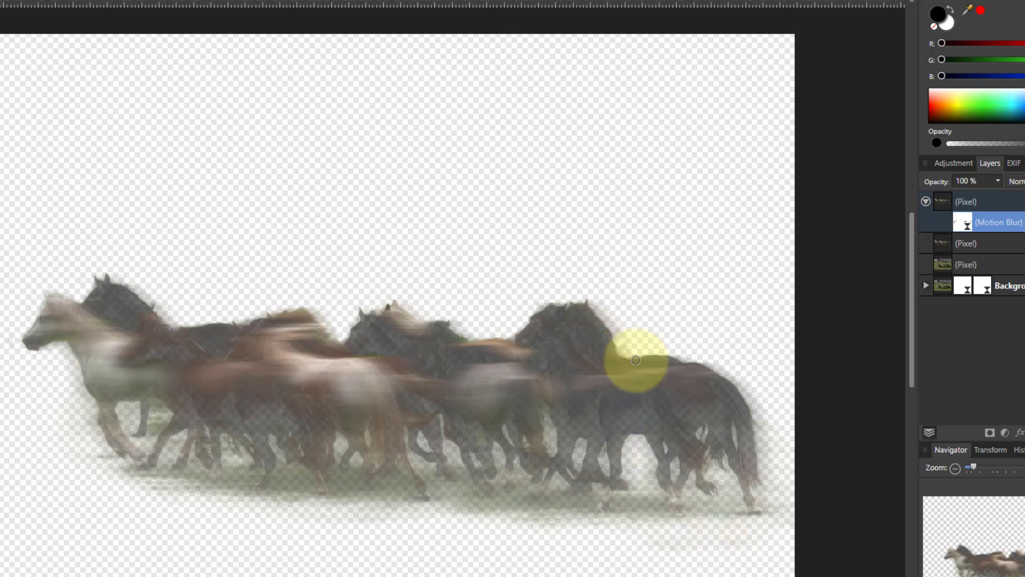
- Show the full-image pixel layer again and lower the motion-blurred horse layer's opacity to about 75%
click(939, 203)
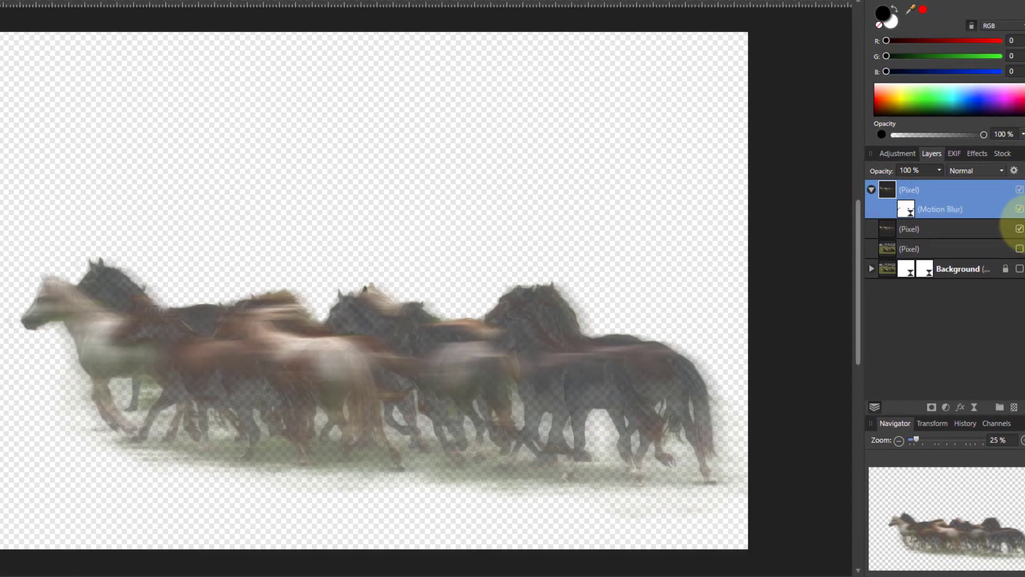
click(889, 229)
click(1005, 184)
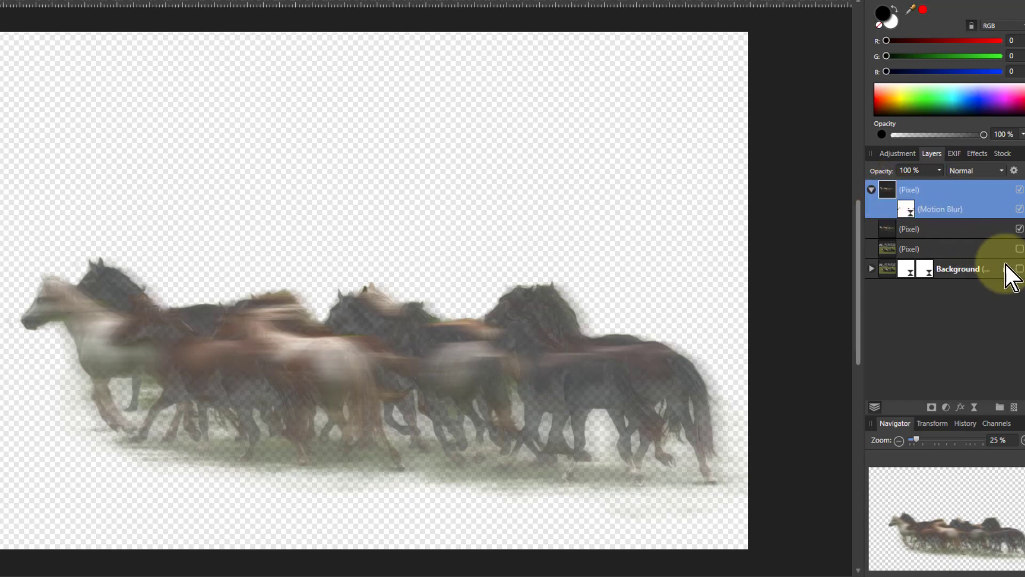
click(1020, 249)
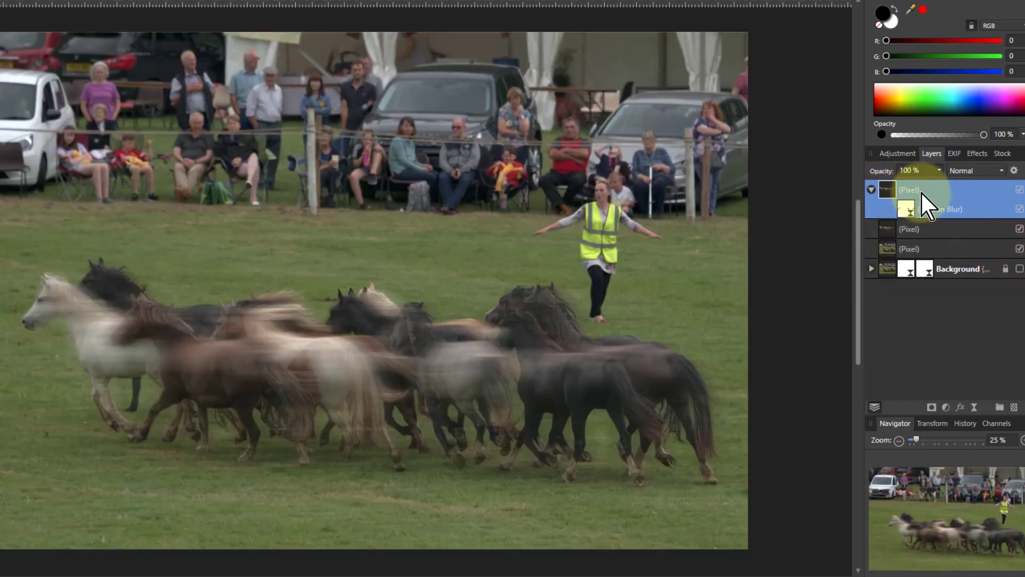
click(940, 170)
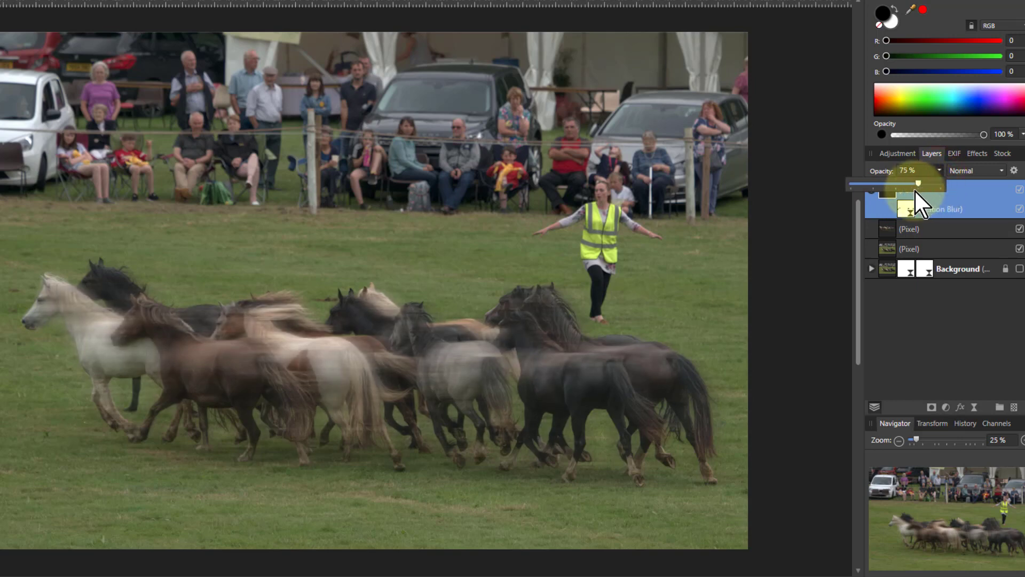